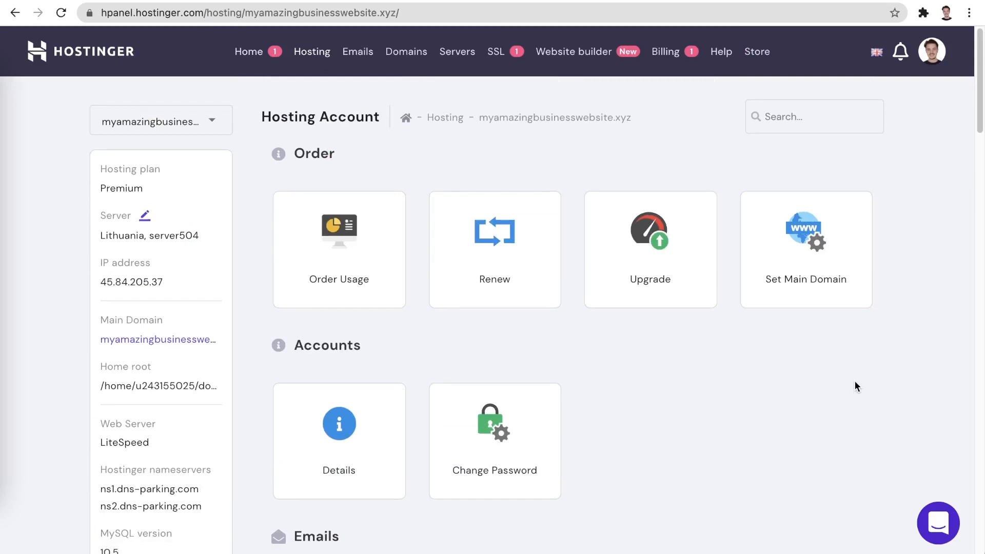
- Find the Auto Installer for the hosting account and choose WordPress as the application to install
left_click(860, 116)
type("auto")
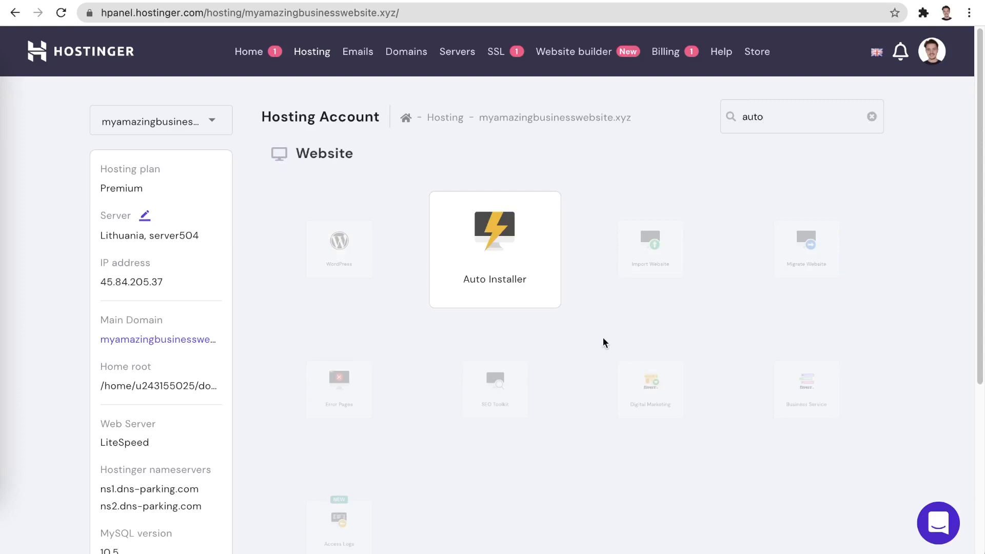
left_click(531, 279)
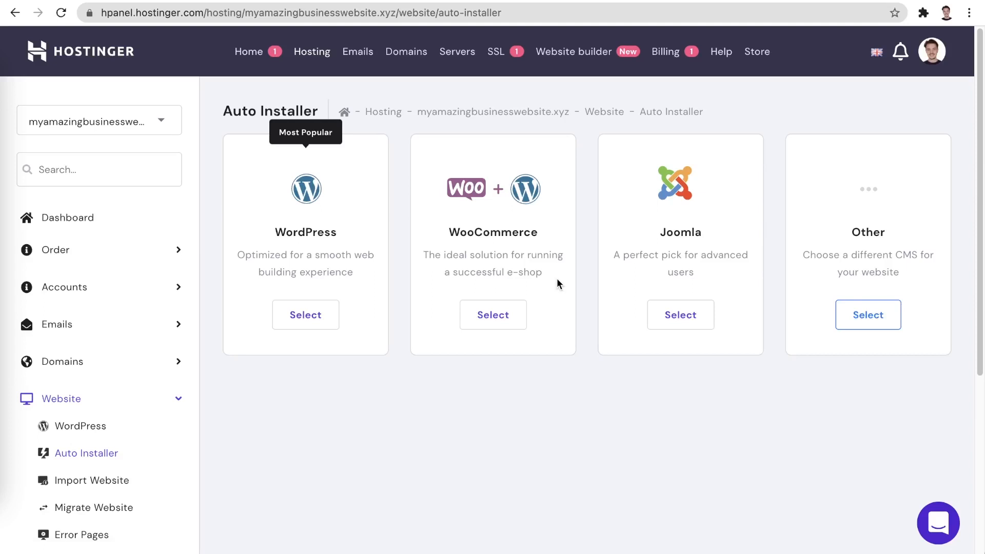
left_click(306, 316)
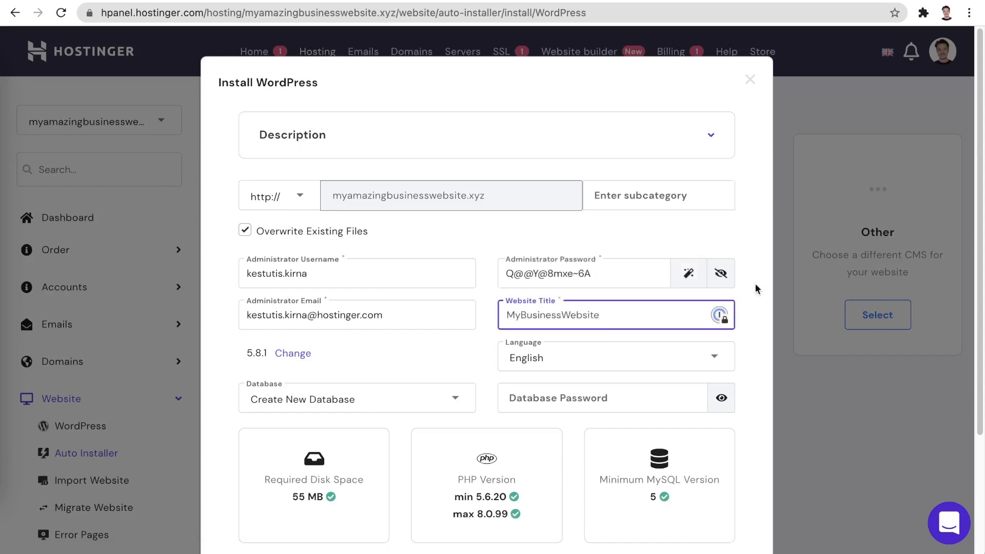
- Submit the WordPress installation for myamazingbusinesswebsite.xyz with the website title MyBusinessWebsite
scroll(754, 286, "down", 3)
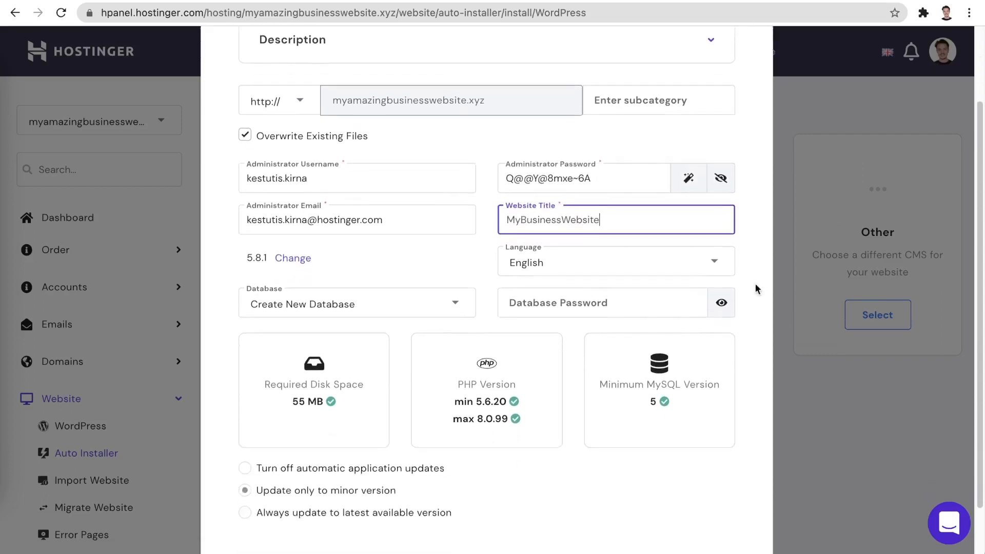
left_click(756, 289)
left_click(721, 534)
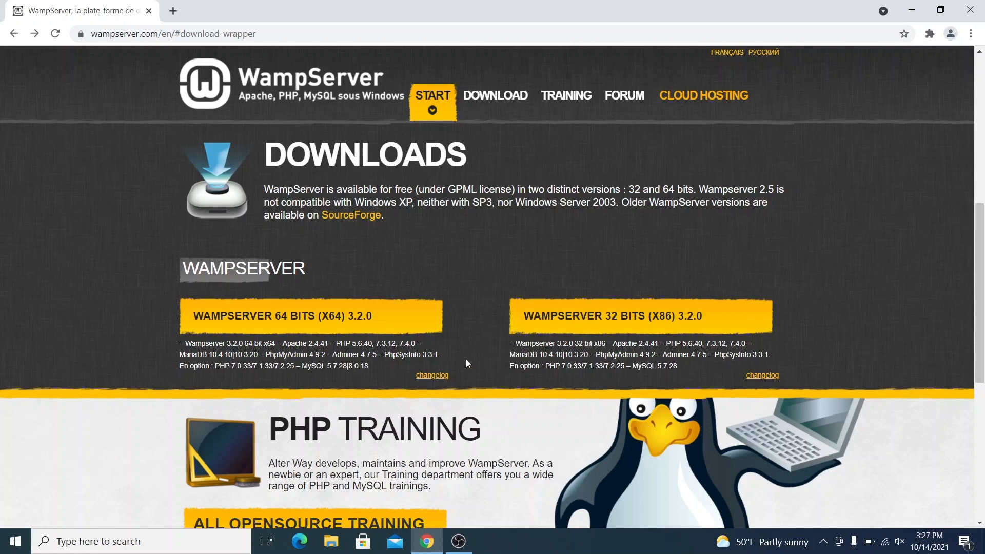
- Open the System section under System and Security in Windows Control Panel to check the computer's system type
left_click(96, 544)
type("control")
left_click(128, 198)
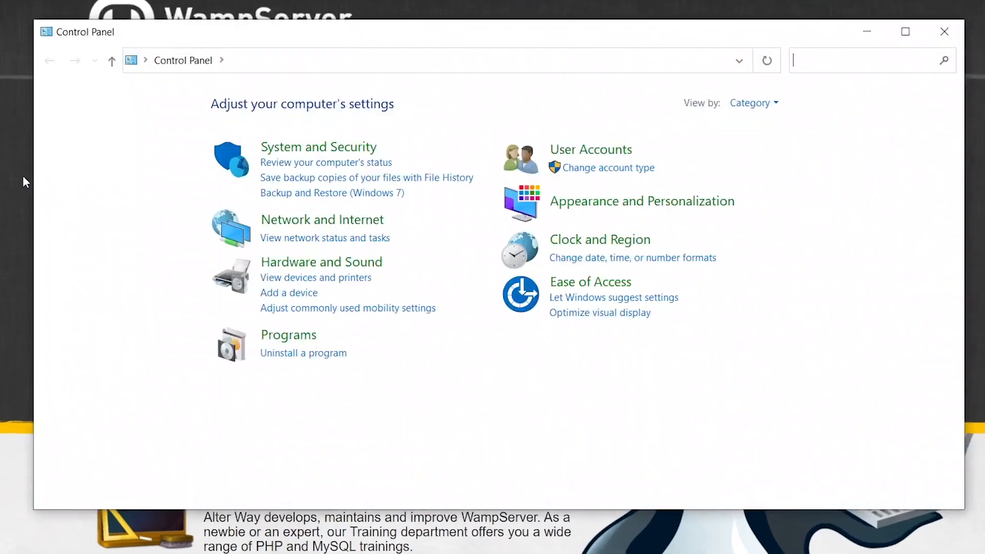
left_click(314, 148)
left_click(281, 199)
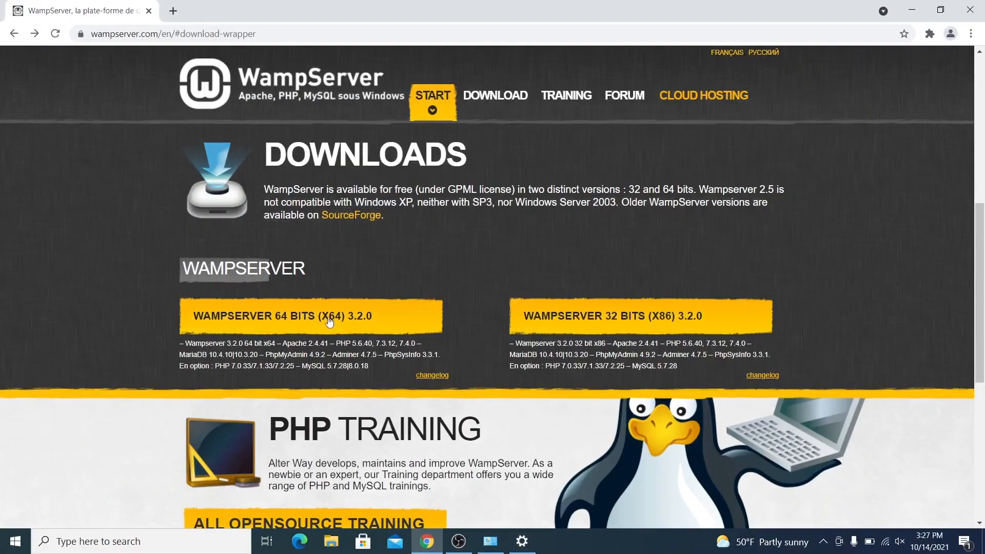
- Download WampServer 64 bits and launch the wampserver3.2.3_x64 installer from the Downloads folder
left_click(329, 322)
left_click(343, 157)
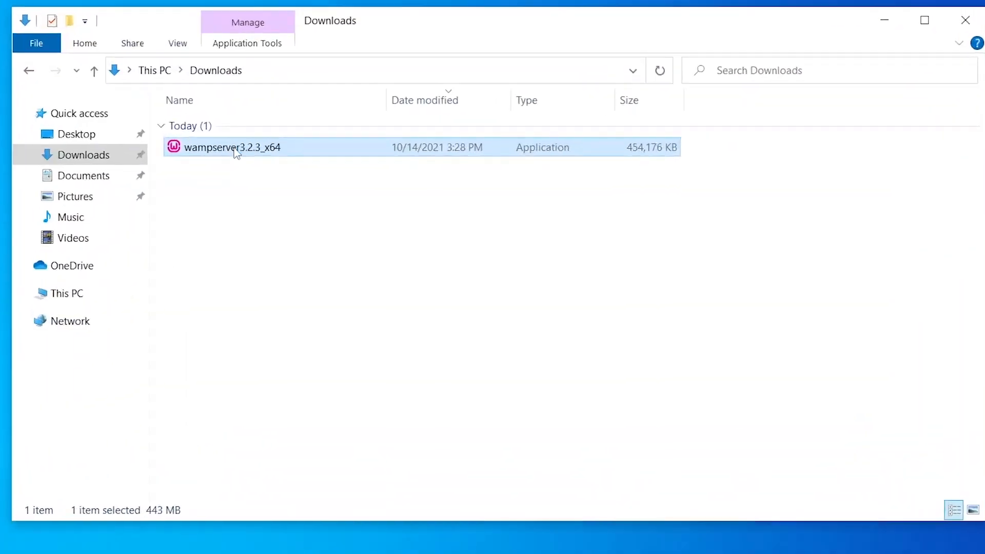
double_click(235, 148)
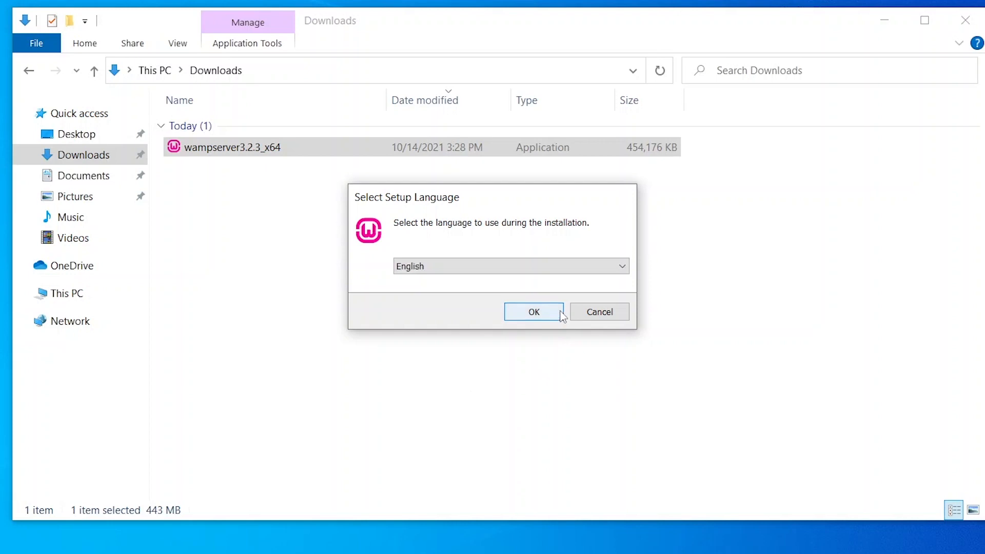
- Accept the licence and install Wampserver64 in English with the default setup options and the Wampserver64 Start Menu folder
left_click(562, 314)
left_click(352, 380)
left_click(617, 448)
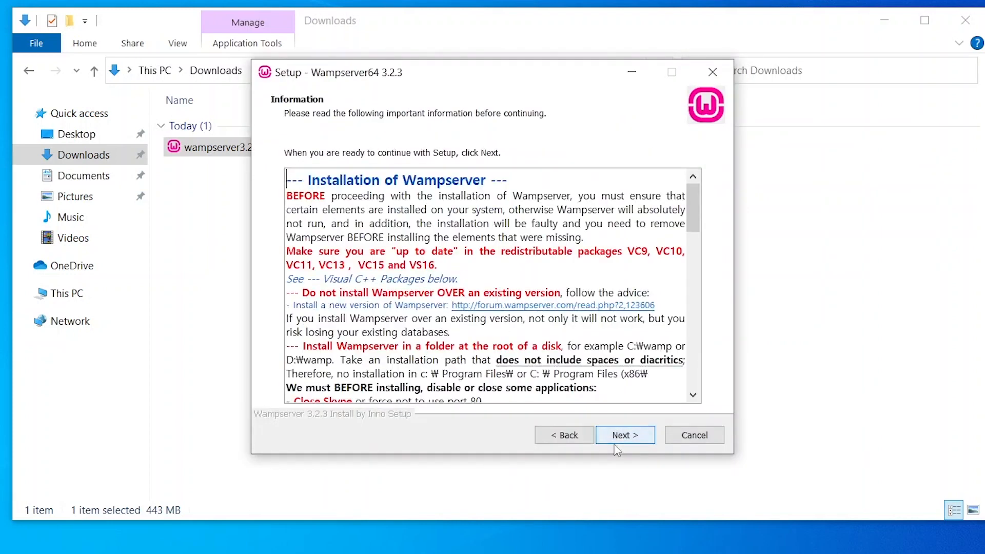
left_click(618, 445)
left_click(618, 445)
left_click(619, 444)
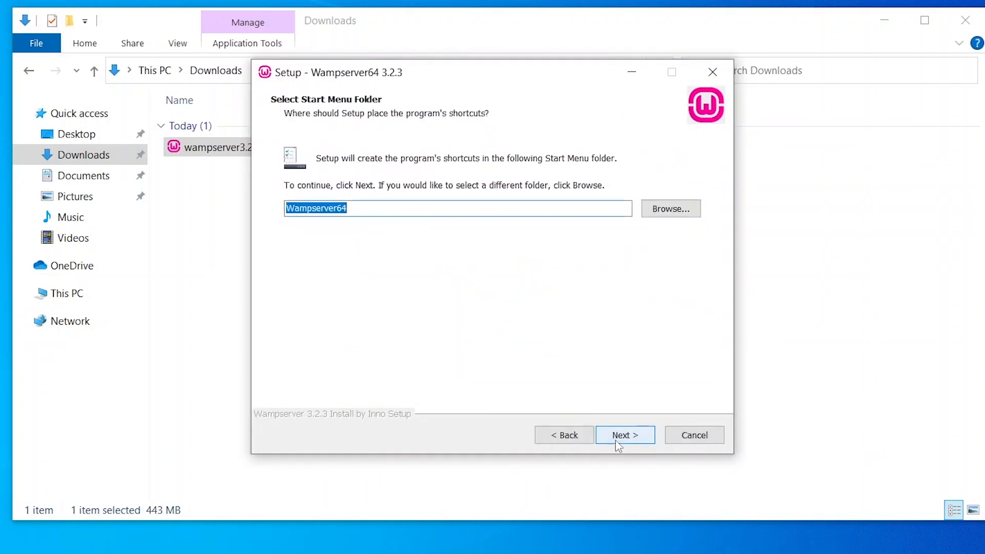
left_click(619, 444)
left_click(619, 444)
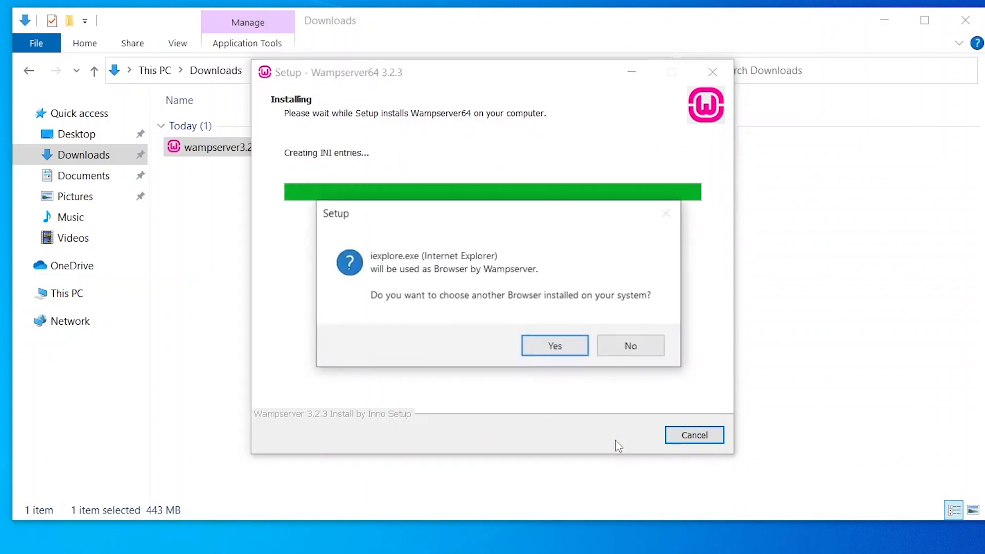
- Choose another installed browser instead of Internet Explorer for WampServer and complete the remaining setup prompt
left_click(555, 347)
left_click(313, 379)
double_click(464, 436)
double_click(461, 249)
double_click(447, 268)
double_click(448, 216)
double_click(442, 221)
double_click(431, 251)
left_click(666, 336)
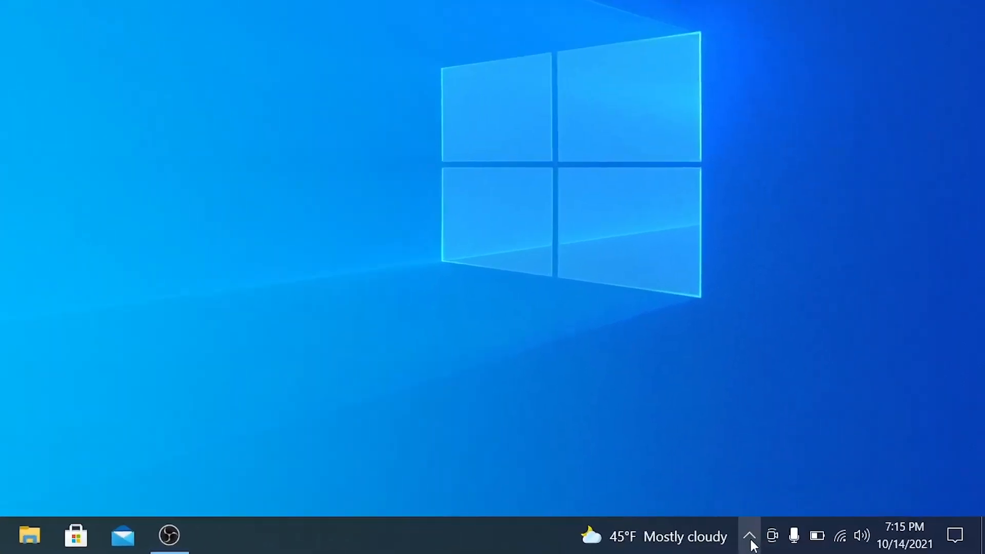
- Open phpMyAdmin from the running WampServer and log in to the MySQL server as root
left_click(824, 544)
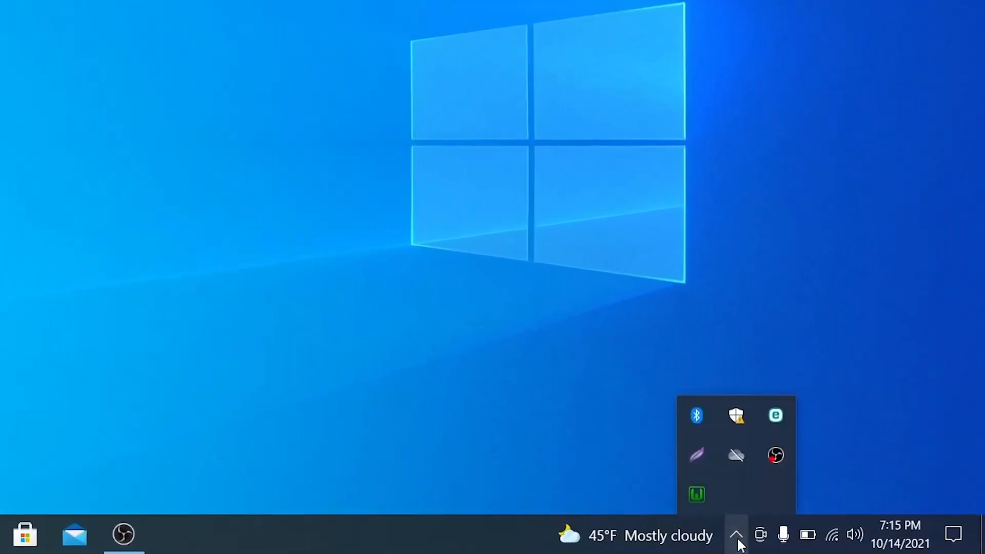
left_click(686, 499)
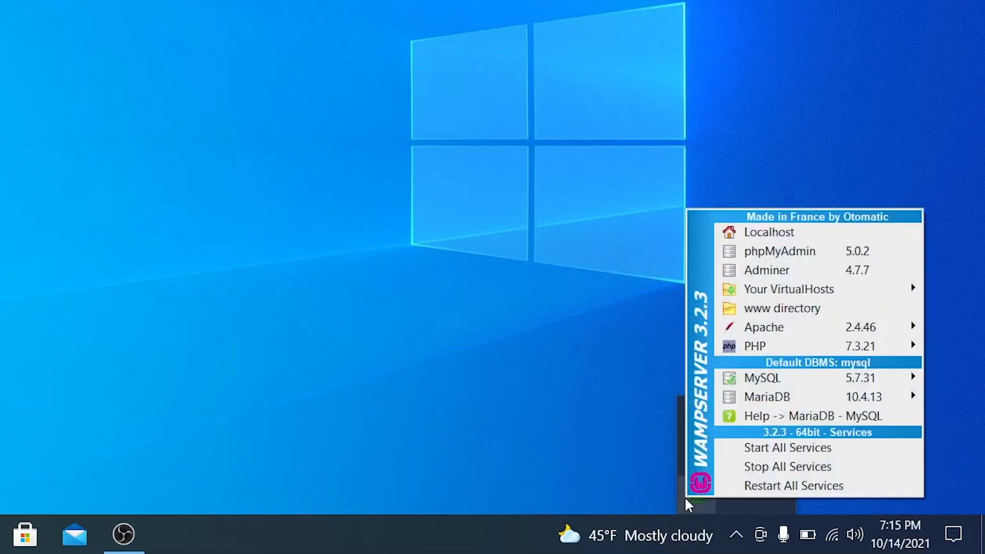
left_click(788, 251)
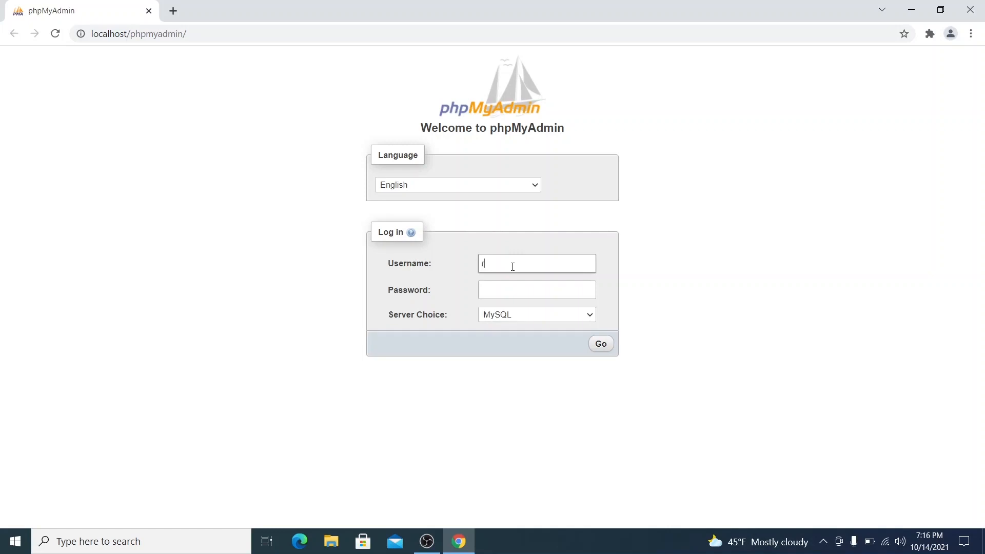
left_click(601, 343)
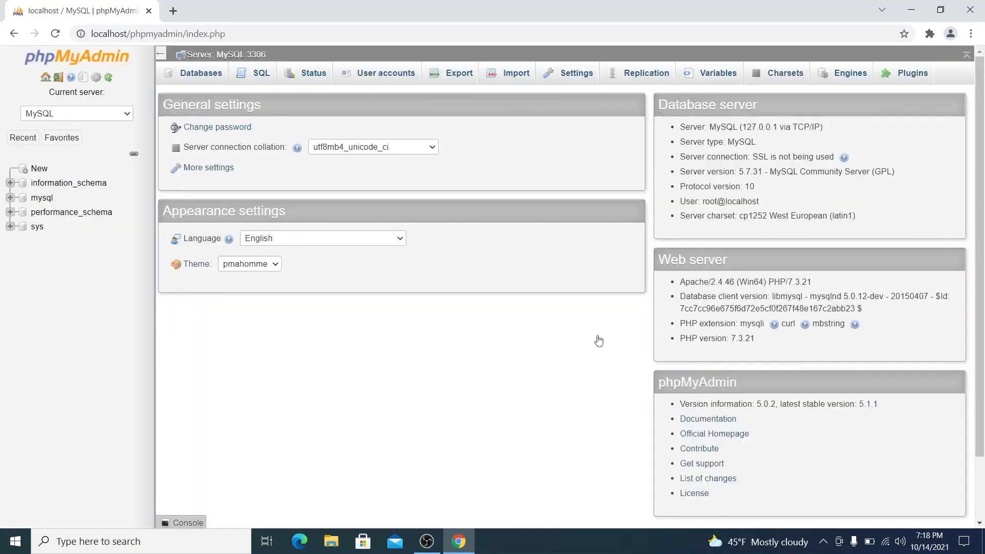
- Create a new database named wordpress
left_click(209, 82)
left_click(224, 164)
type("wordpress")
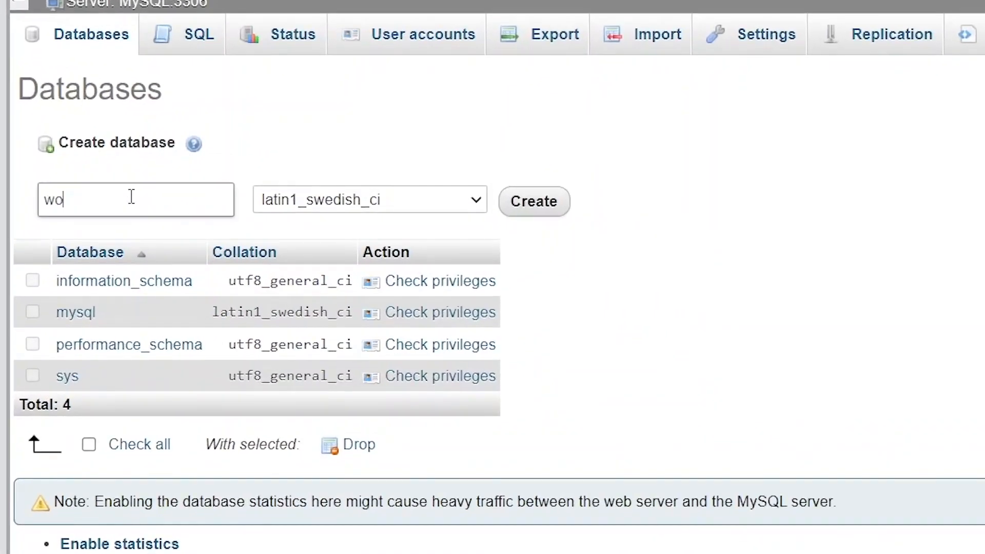
left_click(508, 207)
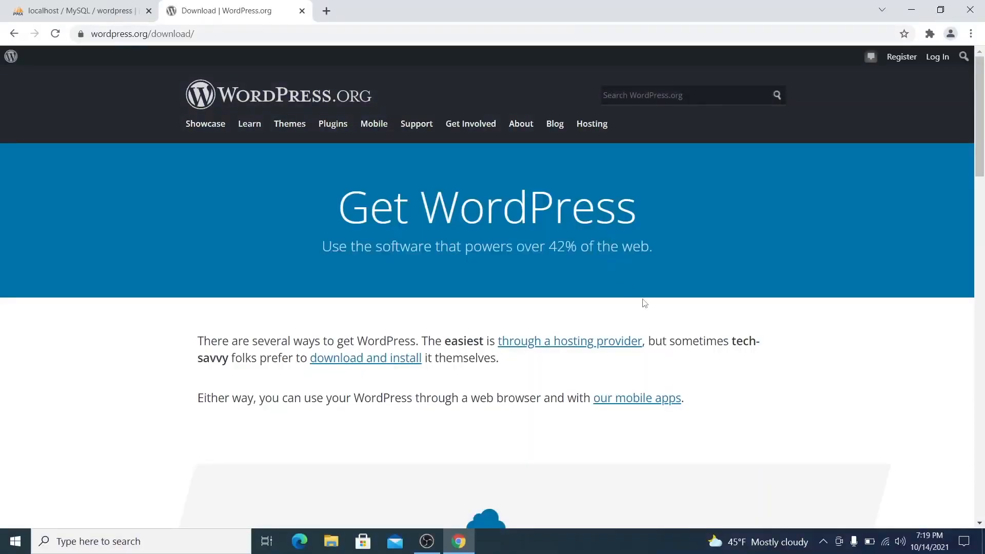
- Download WordPress 5.8.1 from WordPress.org and dismiss the confirmation message
left_click(393, 359)
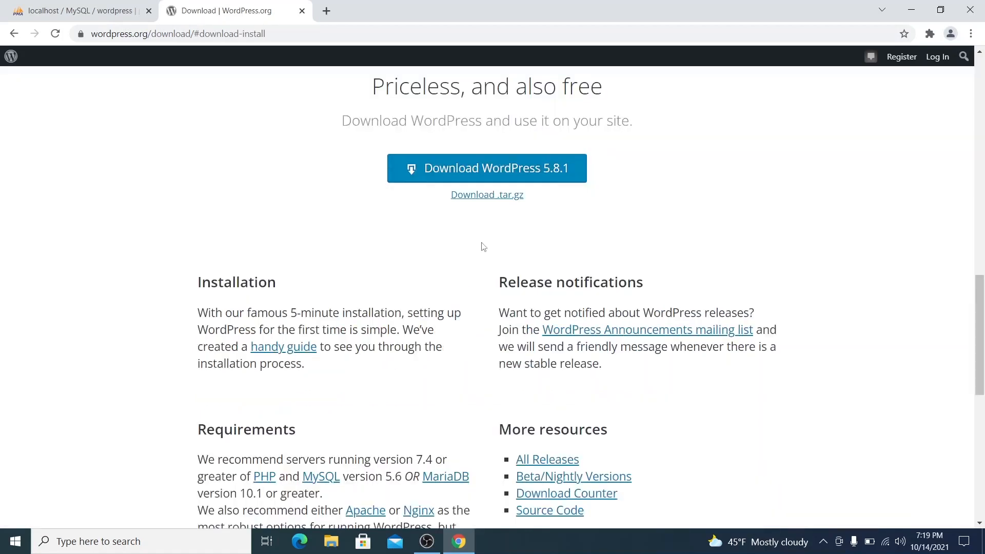
left_click(498, 172)
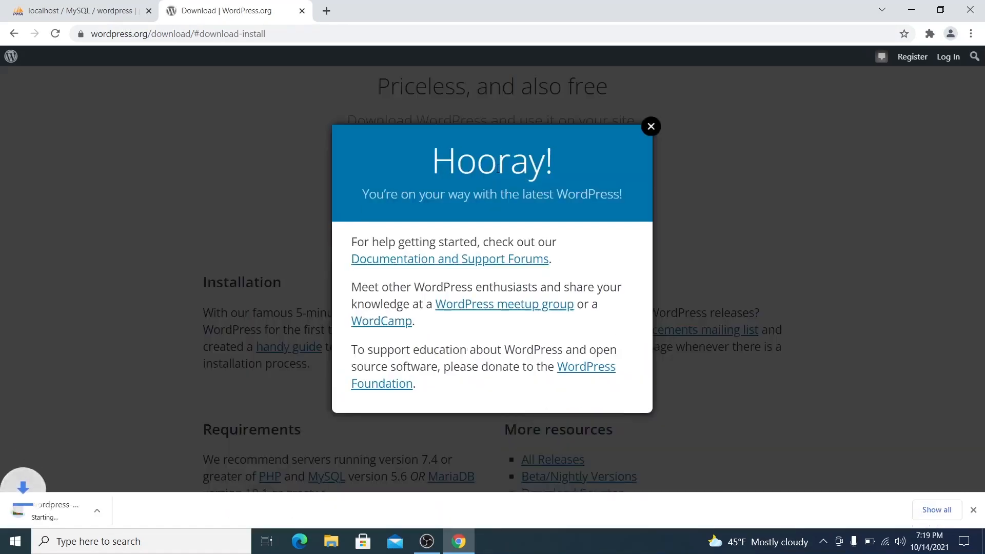
left_click(651, 126)
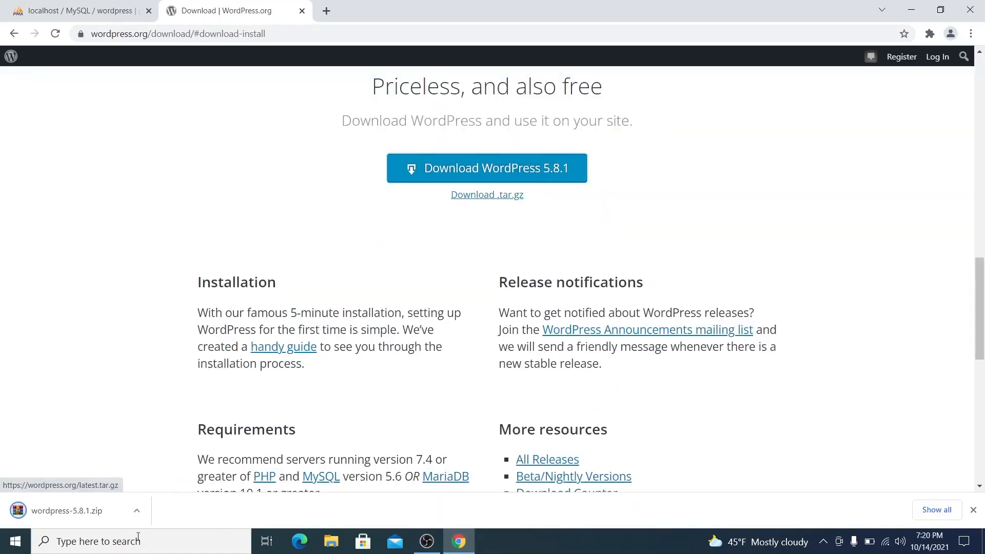
- Show the downloaded wordpress-5.8.1 archive in its folder and extract it there
left_click(137, 511)
left_click(173, 466)
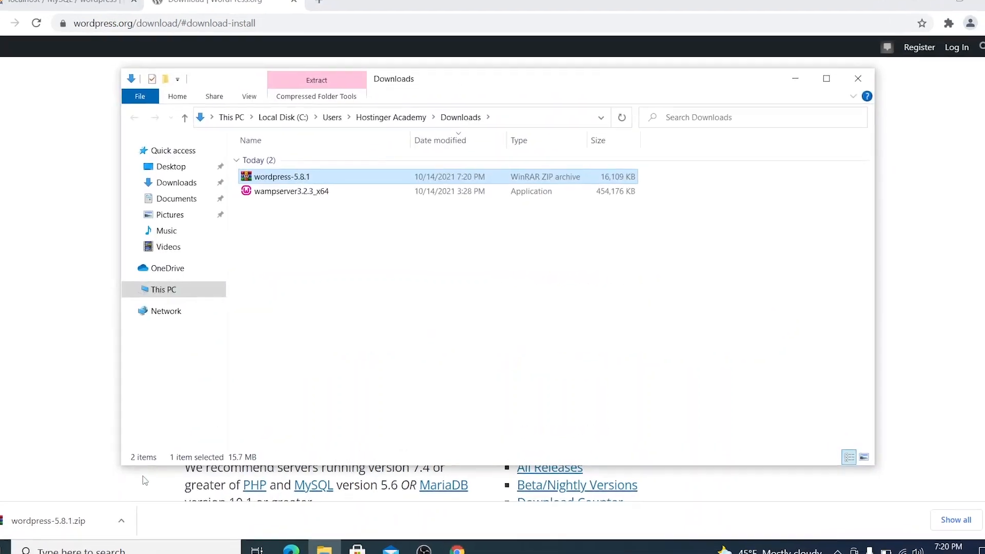
right_click(245, 167)
left_click(322, 245)
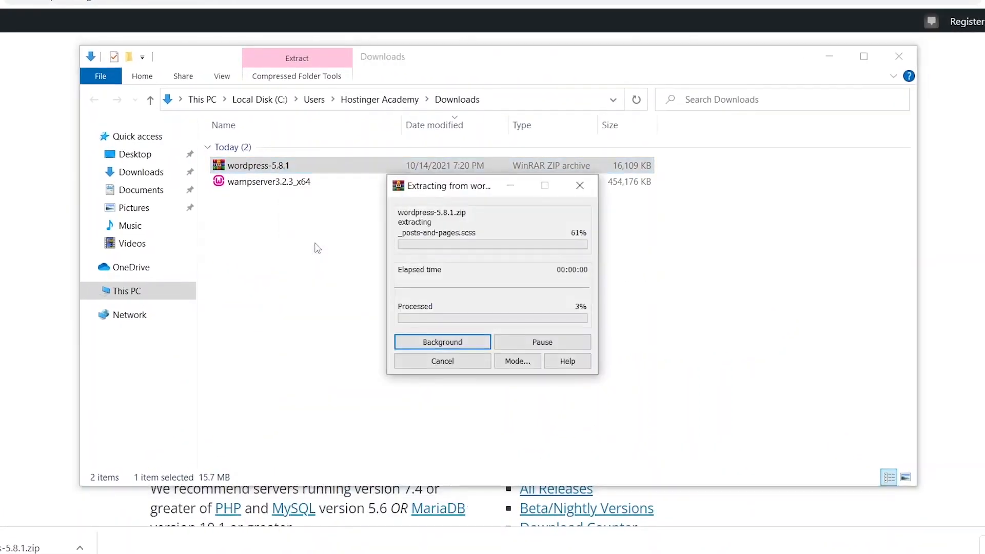
- Rename the extracted wordpress folder as testsite
left_click(276, 218)
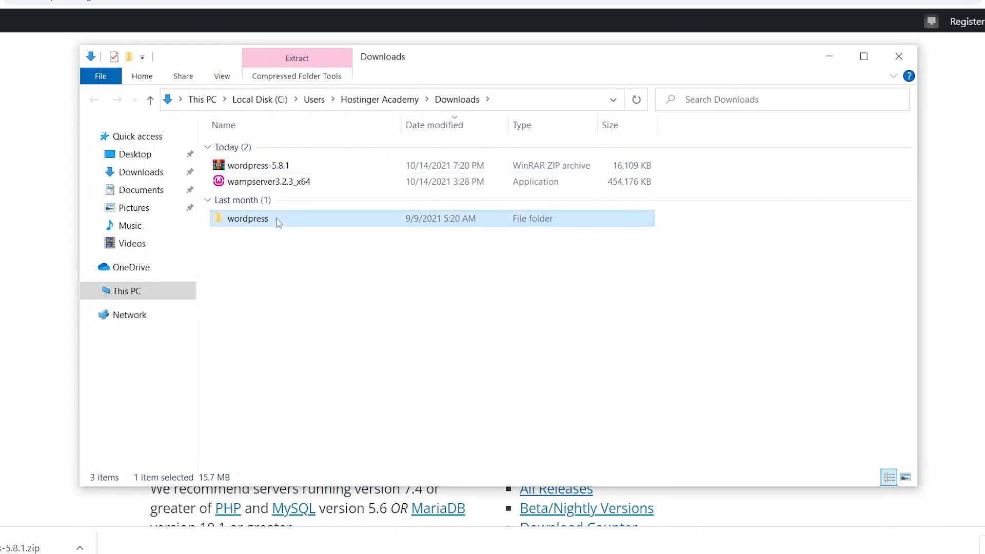
right_click(276, 219)
left_click(318, 535)
type("testsite")
key("Return")
right_click(266, 225)
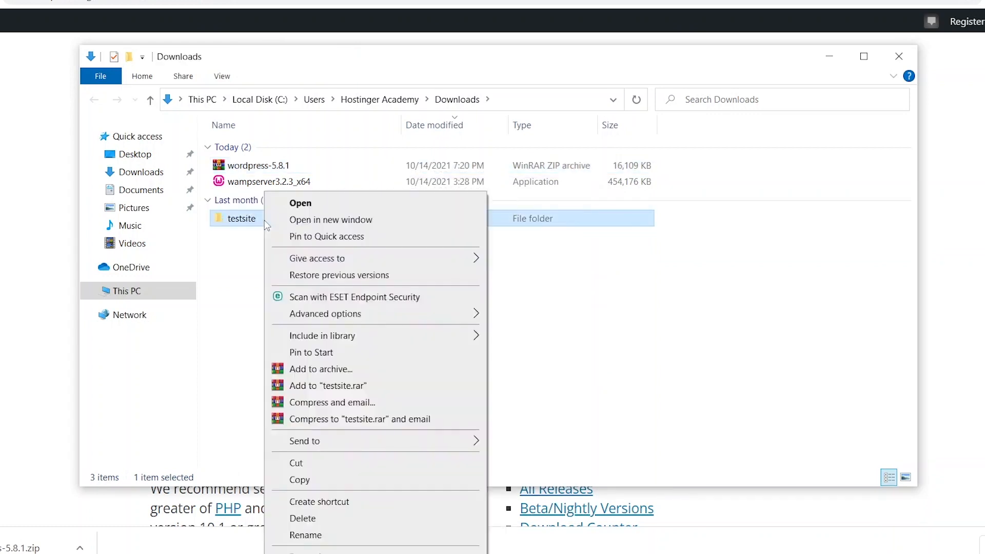
left_click(314, 465)
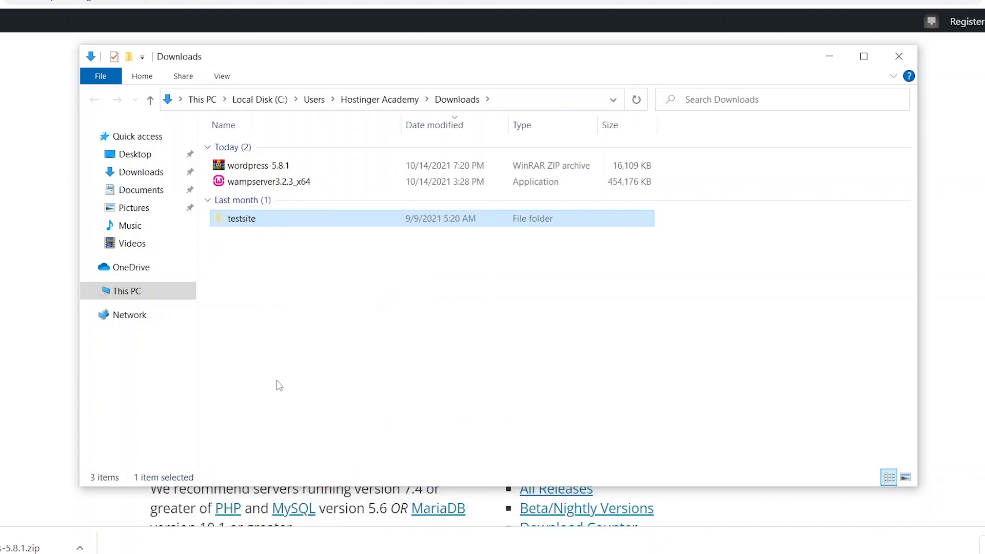
left_click(127, 291)
double_click(218, 308)
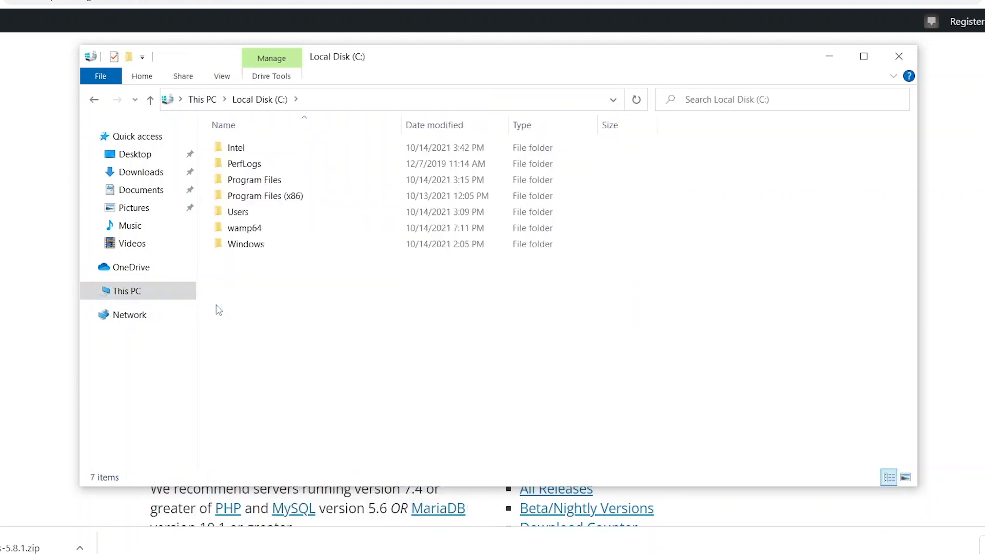
double_click(258, 227)
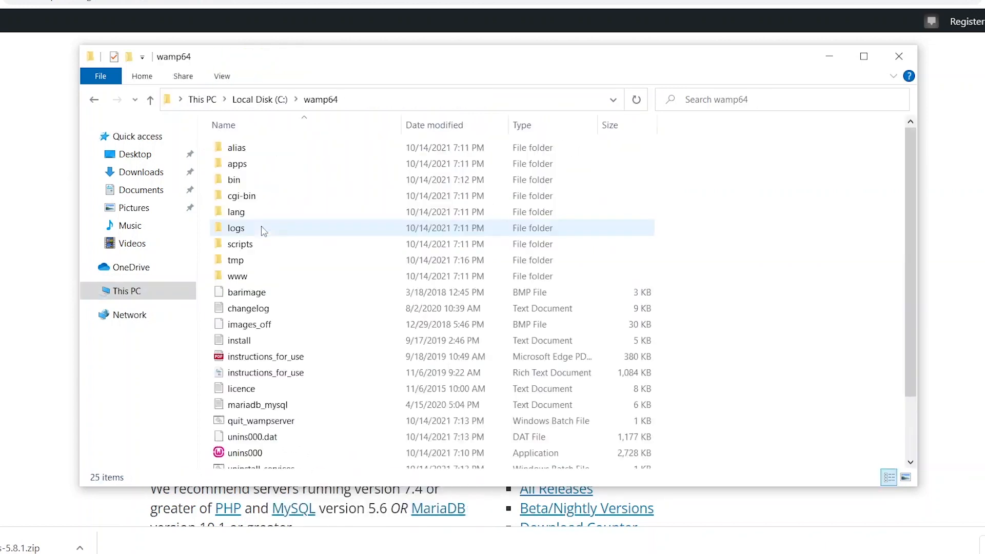
double_click(246, 275)
right_click(246, 271)
left_click(308, 378)
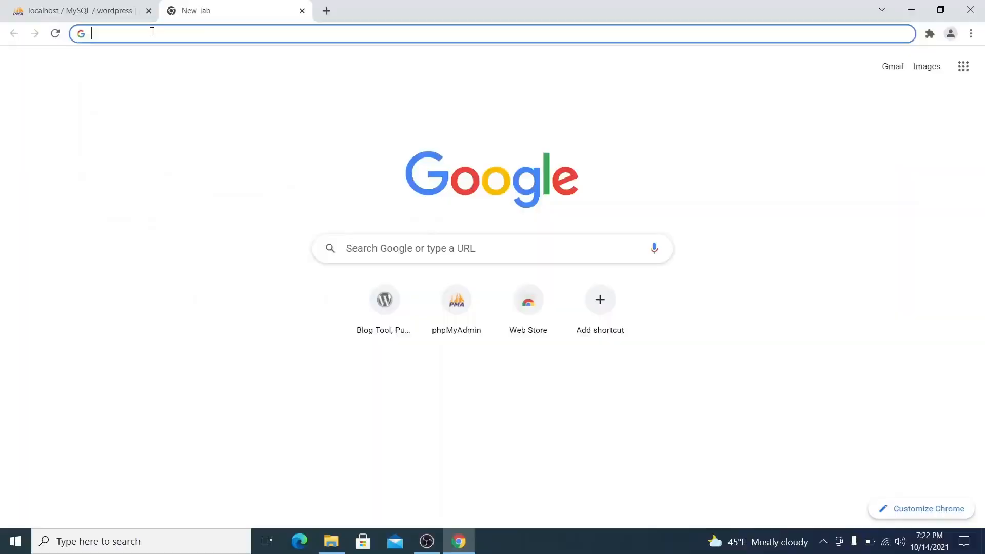
type("htt")
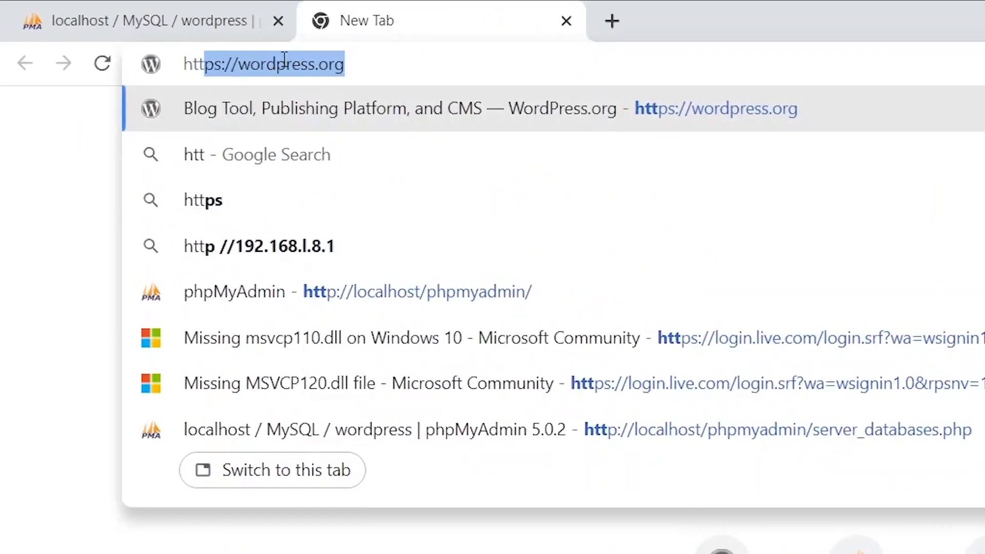
type("p://local")
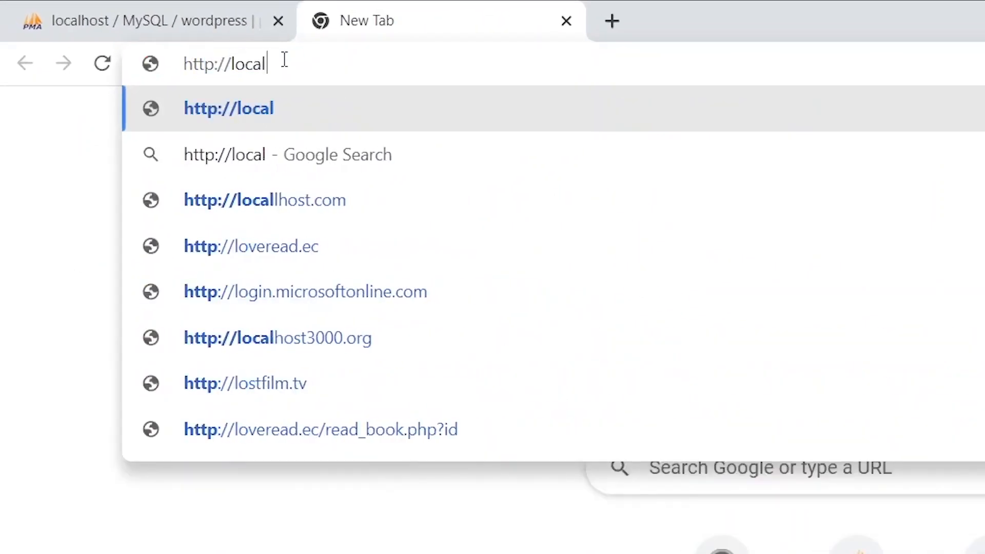
type("host/test")
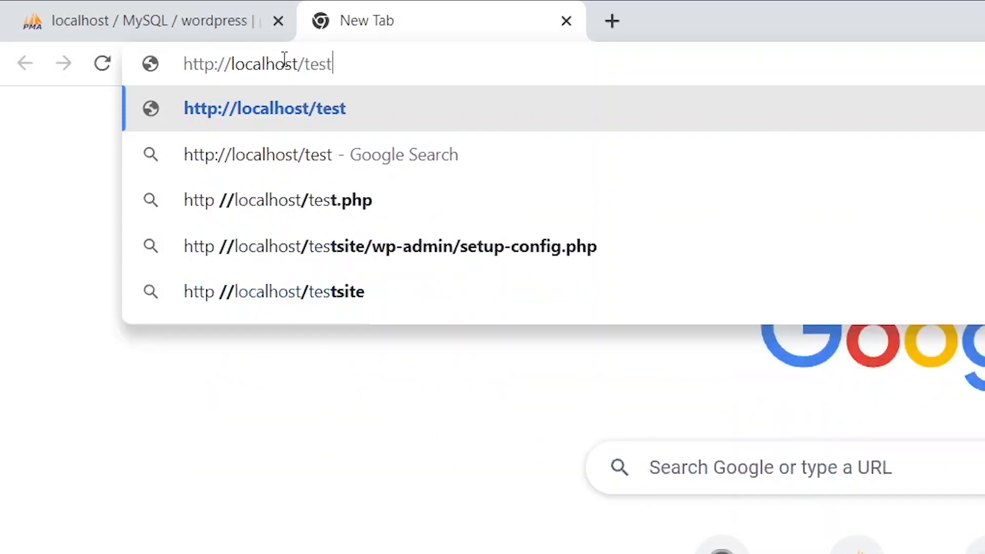
type("site")
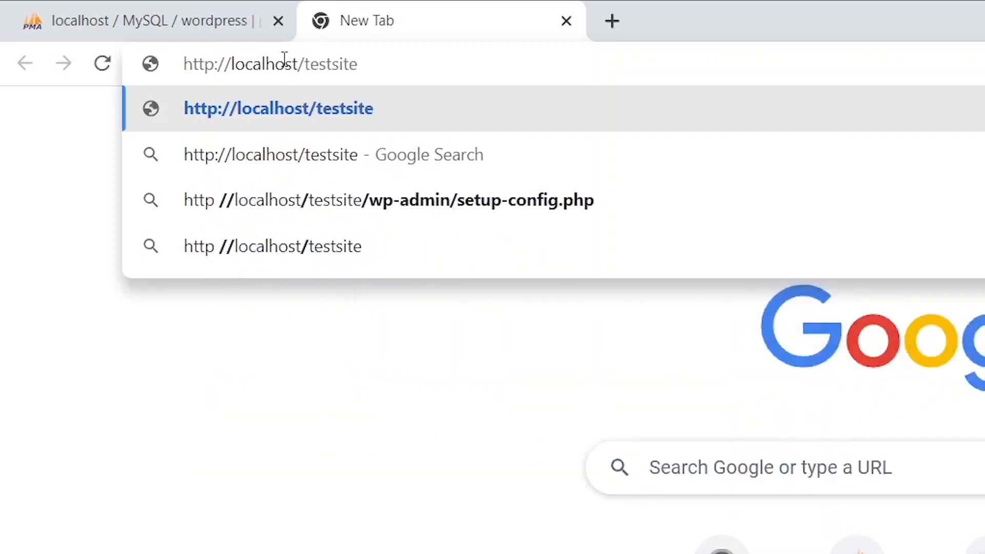
key("Return")
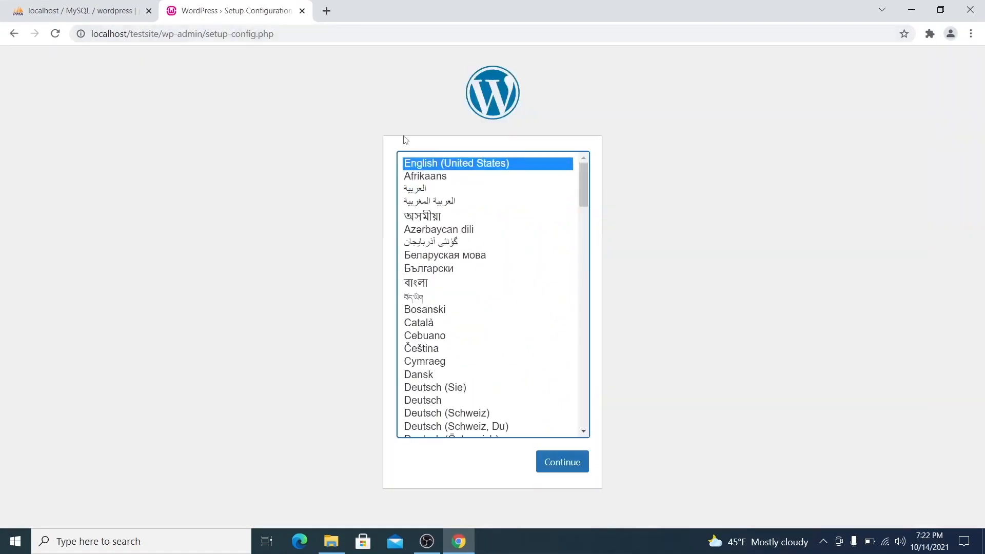
- Continue the WordPress setup in English (United States) and set the database username to root
left_click(563, 462)
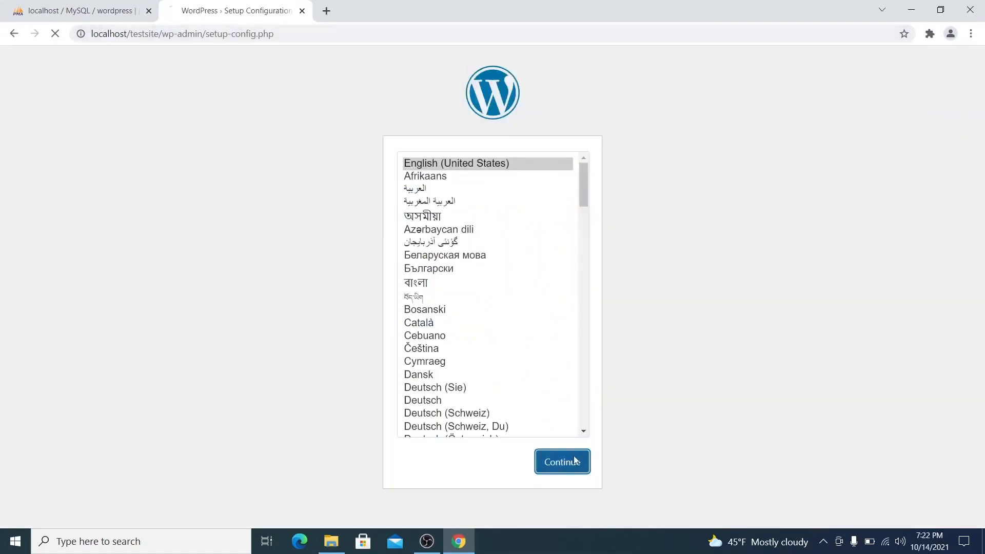
left_click(287, 396)
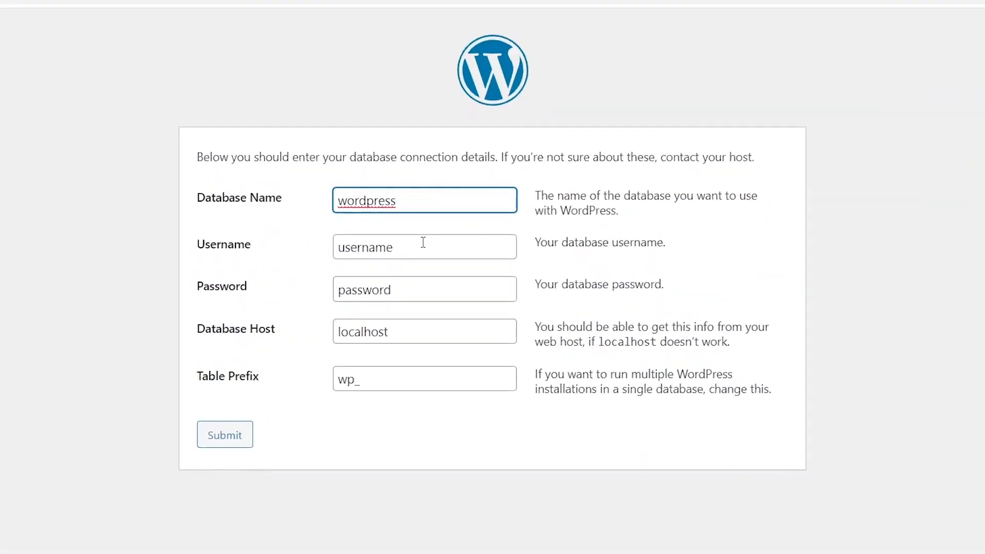
left_click(423, 242)
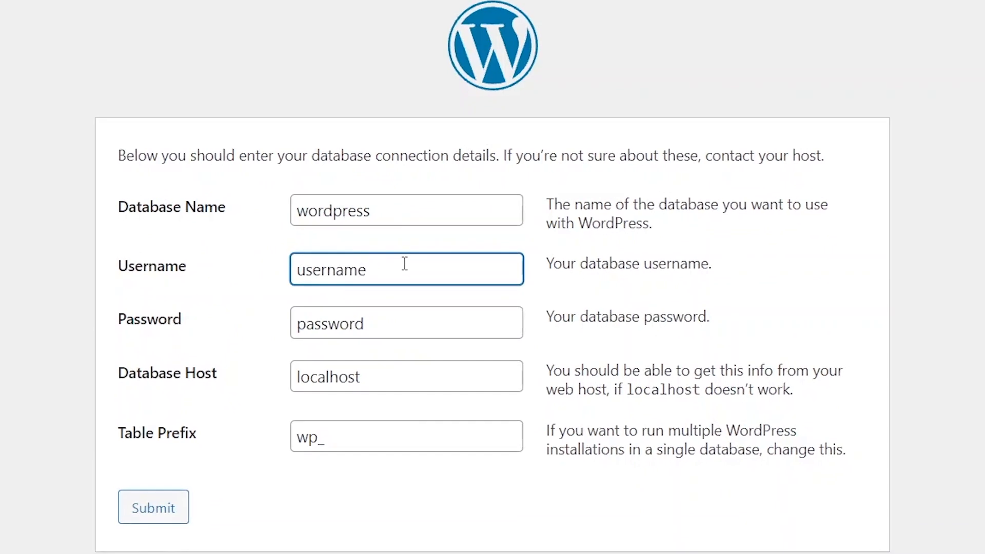
key("BackSpace")
key("BackSpace")
key("BackSpace")
key("BackSpace")
key("BackSpace")
key("BackSpace")
key("BackSpace")
key("BackSpace")
type("roo")
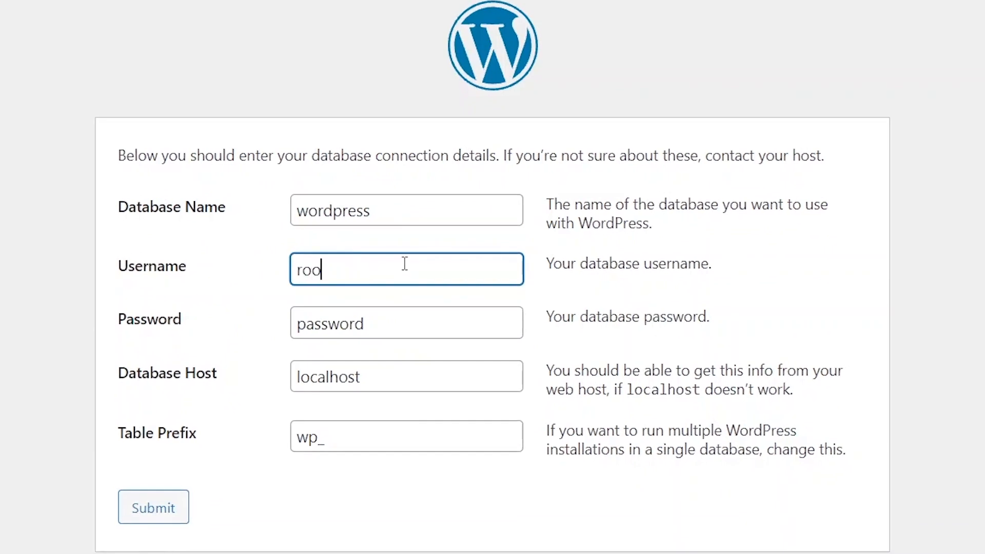
- Leave the database password empty, submit the connection details and run the installation
left_click(394, 317)
key("BackSpace")
key("BackSpace")
key("BackSpace")
key("BackSpace")
key("BackSpace")
key("BackSpace")
key("BackSpace")
key("BackSpace")
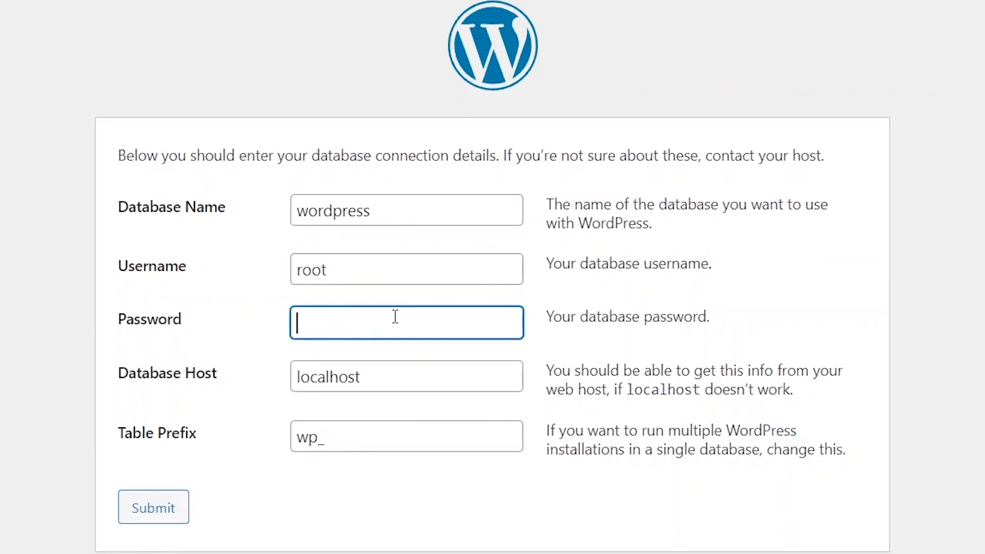
left_click(146, 508)
left_click(204, 239)
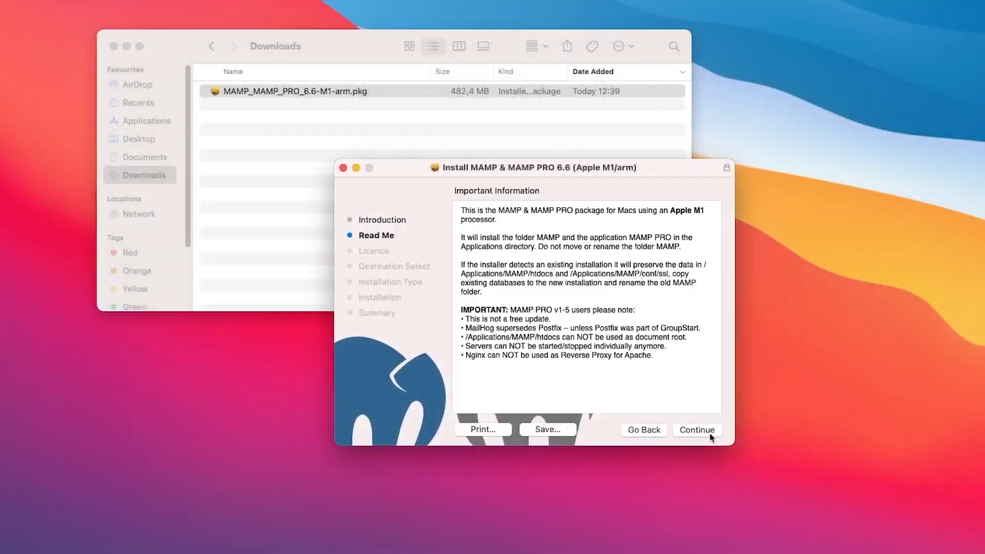
- Advance the MAMP & MAMP PRO 6.6 installer past the Read Me information, and launch the MAMP application
left_click(712, 436)
left_click(711, 436)
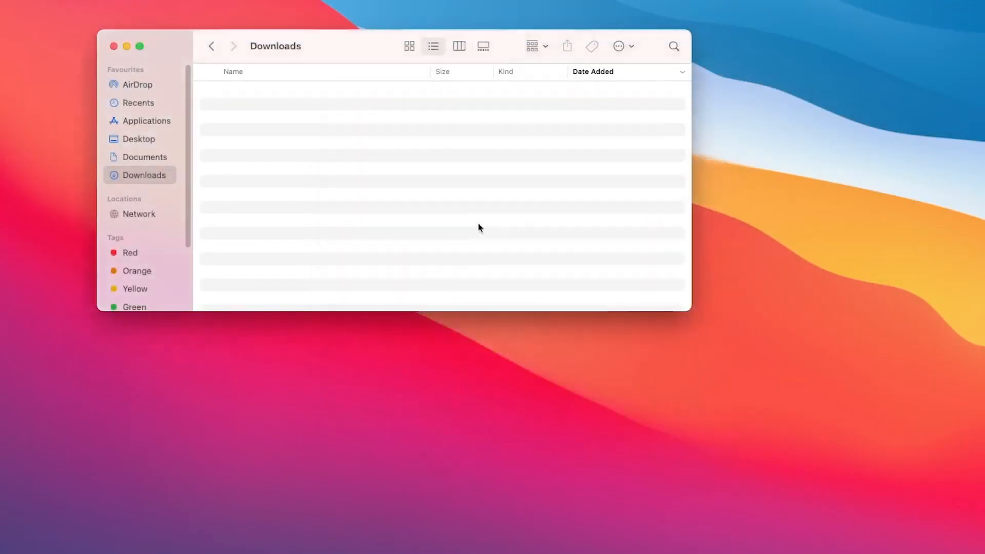
key("super+space")
type("mam")
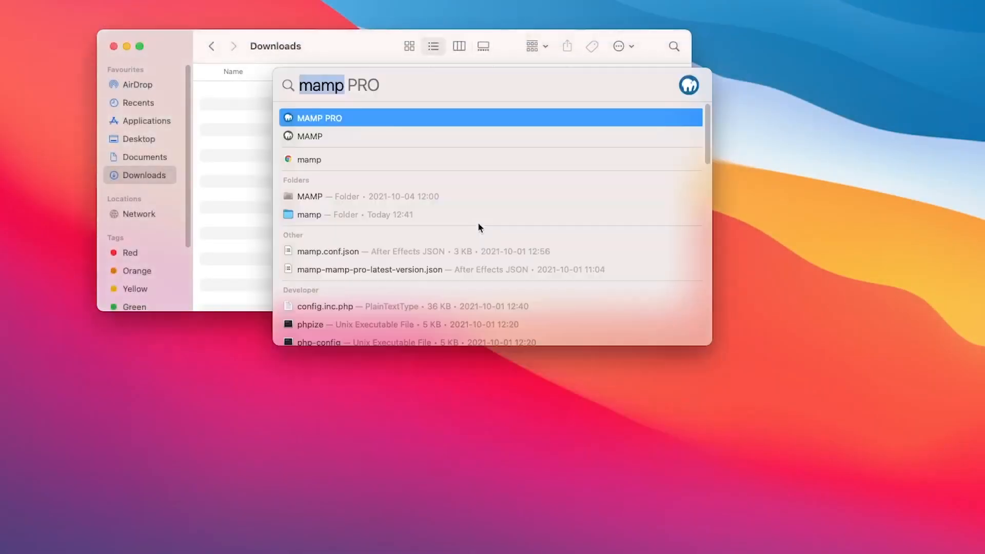
double_click(448, 136)
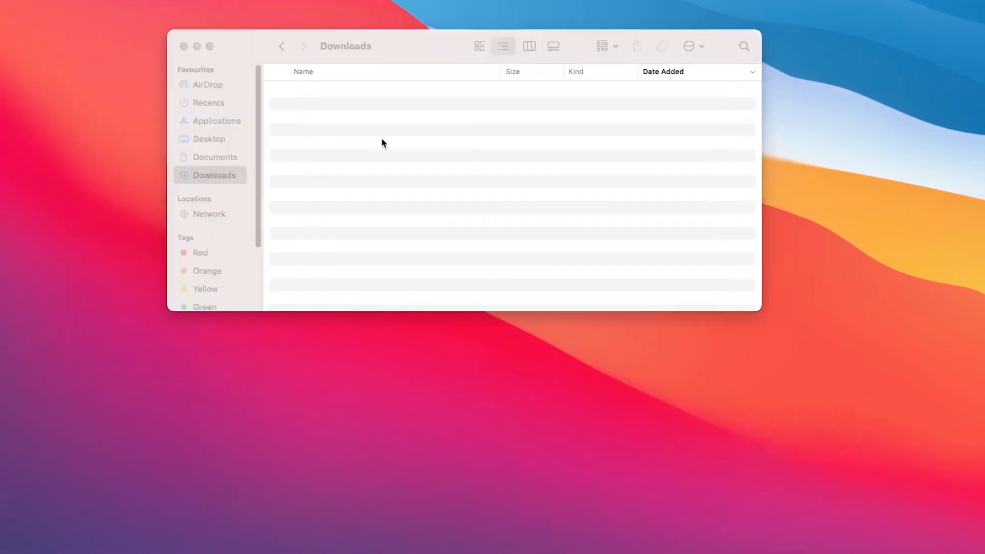
left_click(467, 136)
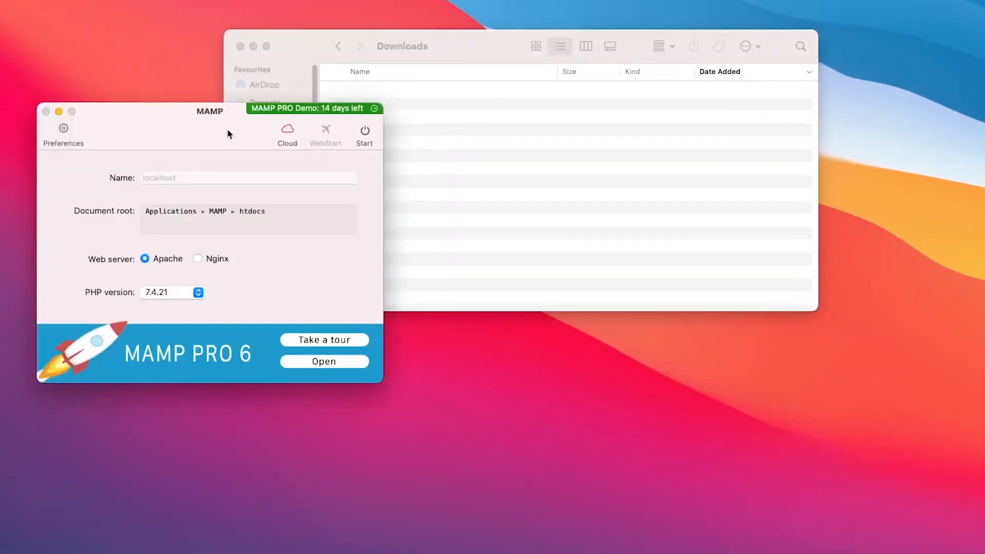
- Set MAMP's Apache port to 80 in the preferences and start the servers
left_click(64, 129)
left_click(197, 169)
type("80")
left_click(312, 354)
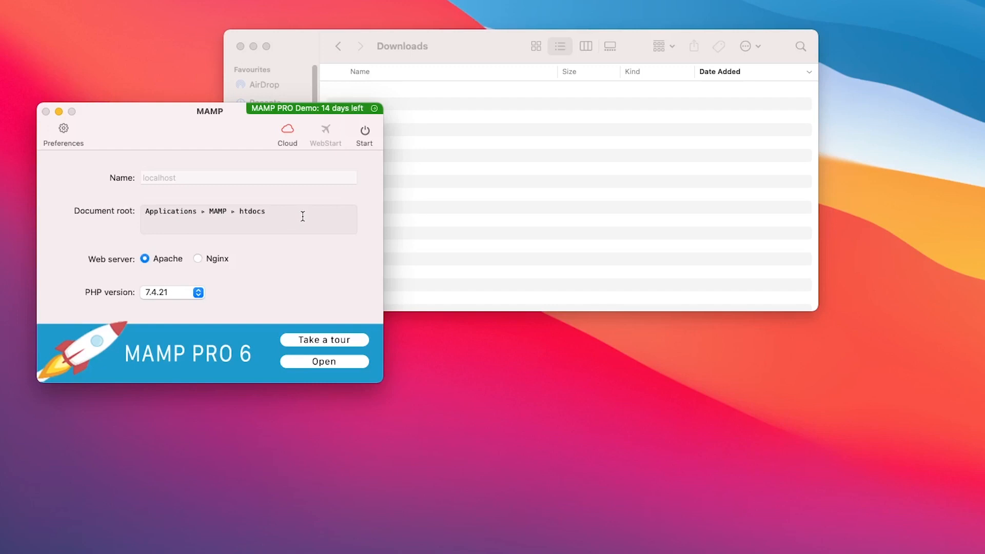
left_click(365, 131)
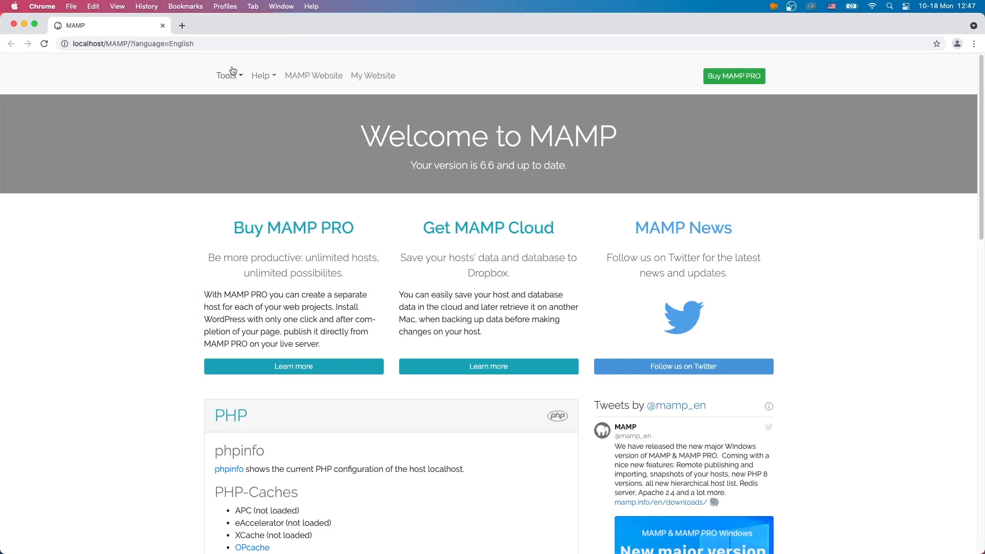
- Open phpMyAdmin from the MAMP start page and create a database named WordPress with the utf8_general_ci collation
left_click(230, 74)
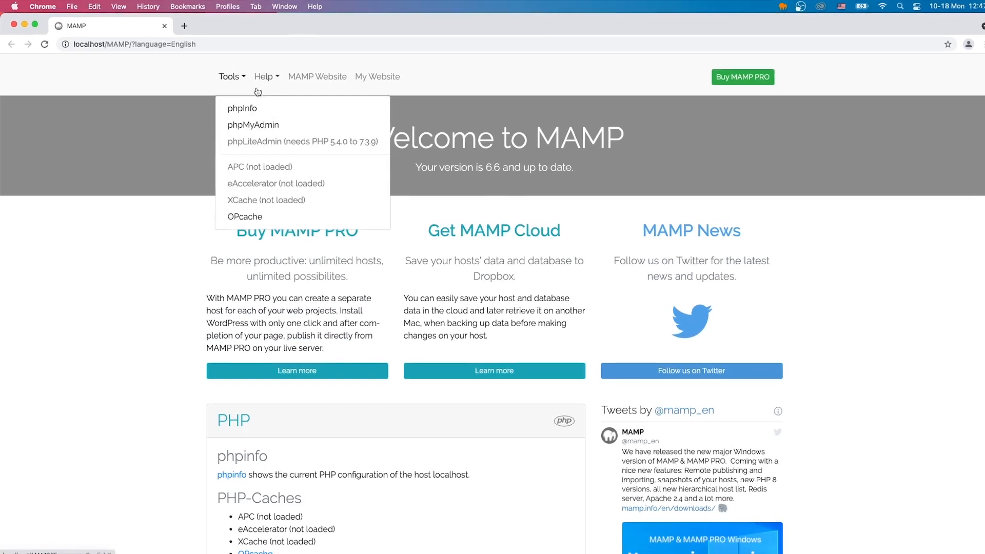
left_click(338, 164)
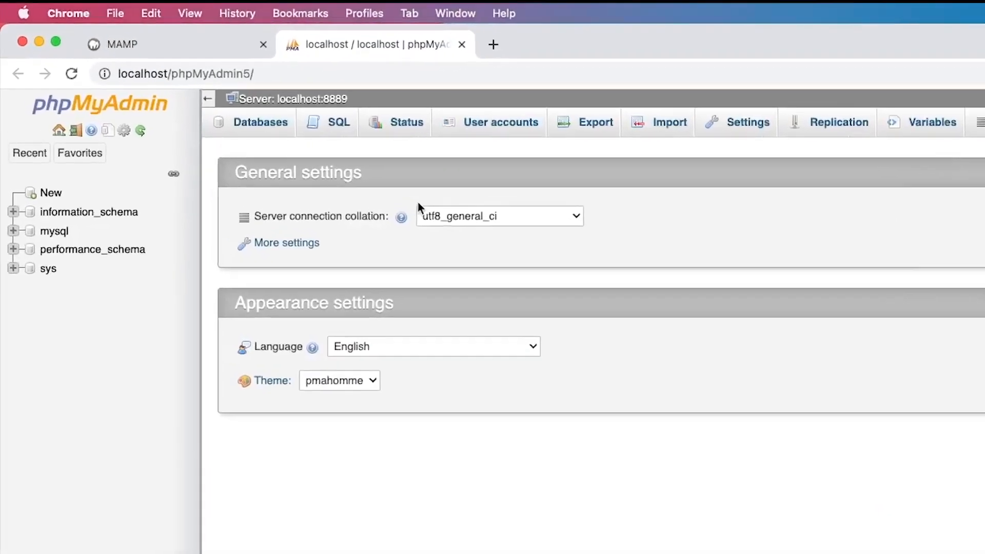
left_click(288, 128)
left_click(304, 235)
type("Wo")
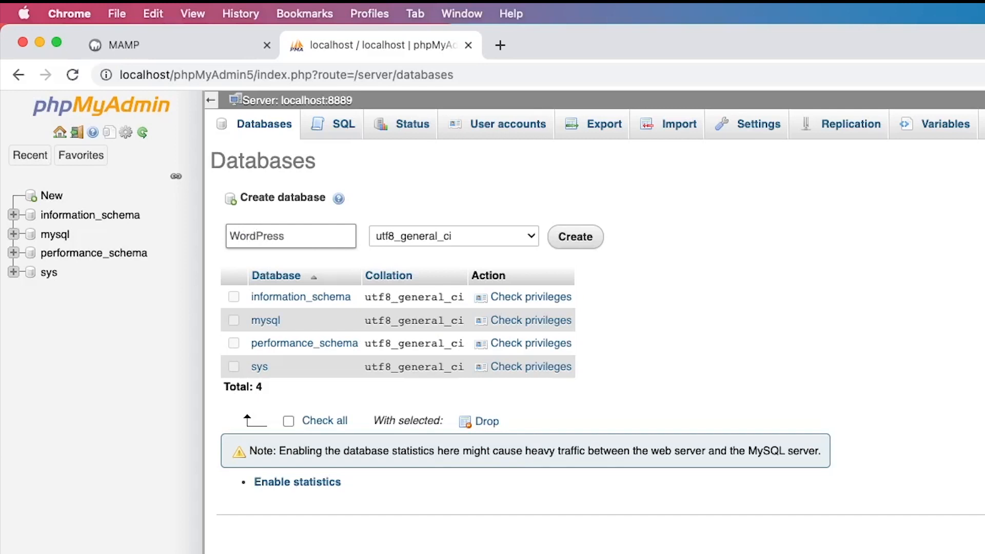
type("rdPress")
left_click(485, 240)
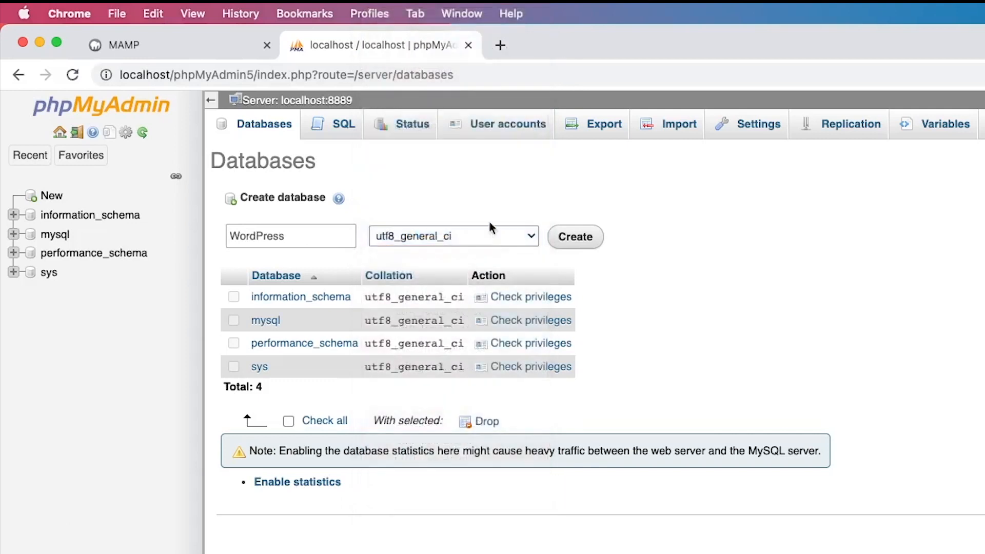
left_click(559, 241)
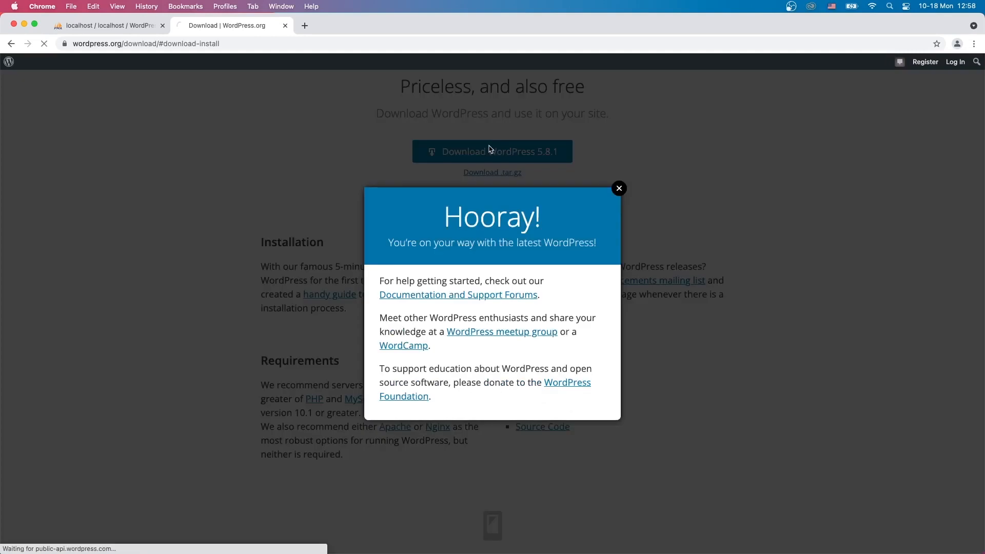
- Dismiss the Hooray message and show the downloaded wordpress-5.8.1.zip in Finder
left_click(619, 188)
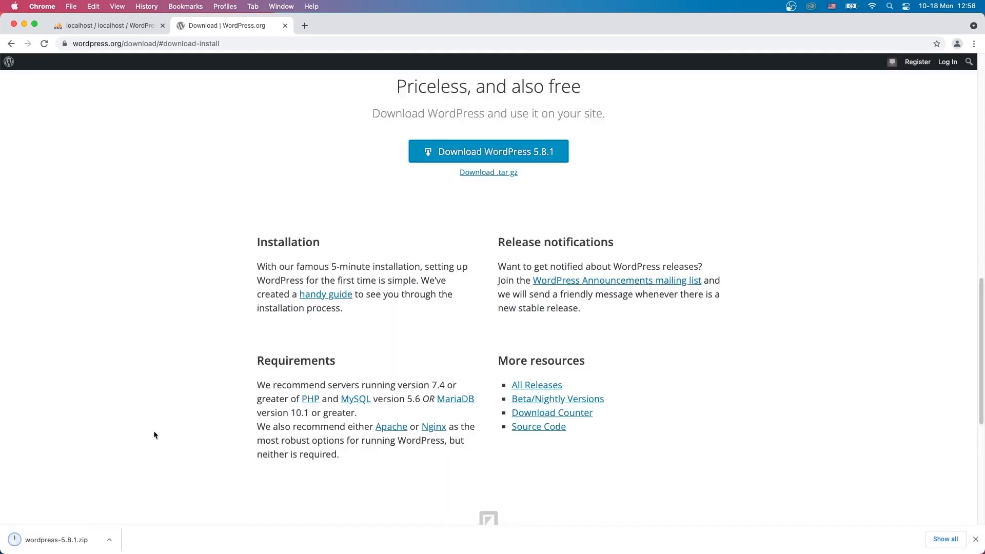
left_click(109, 539)
left_click(131, 525)
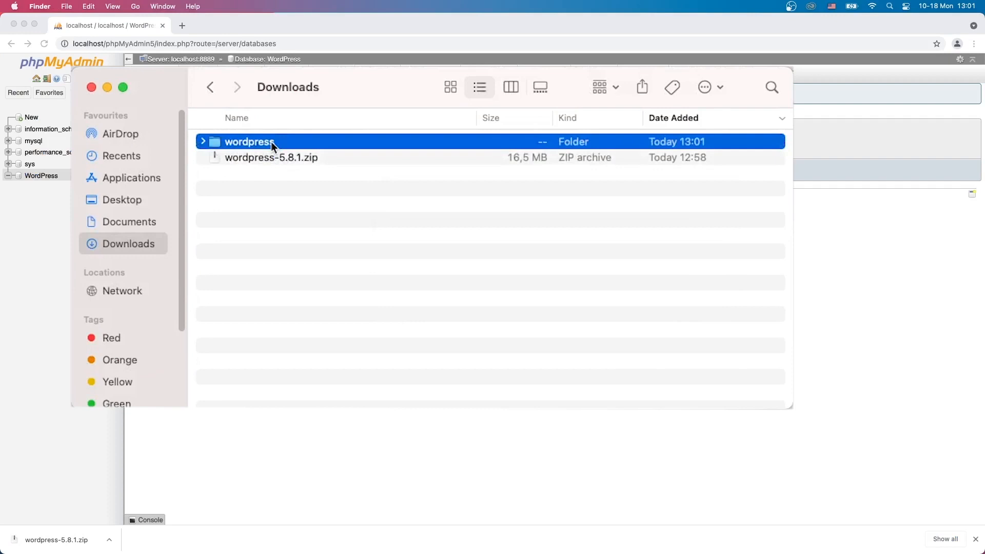
- Copy all the files and folders inside the extracted wordpress folder in Downloads
double_click(271, 142)
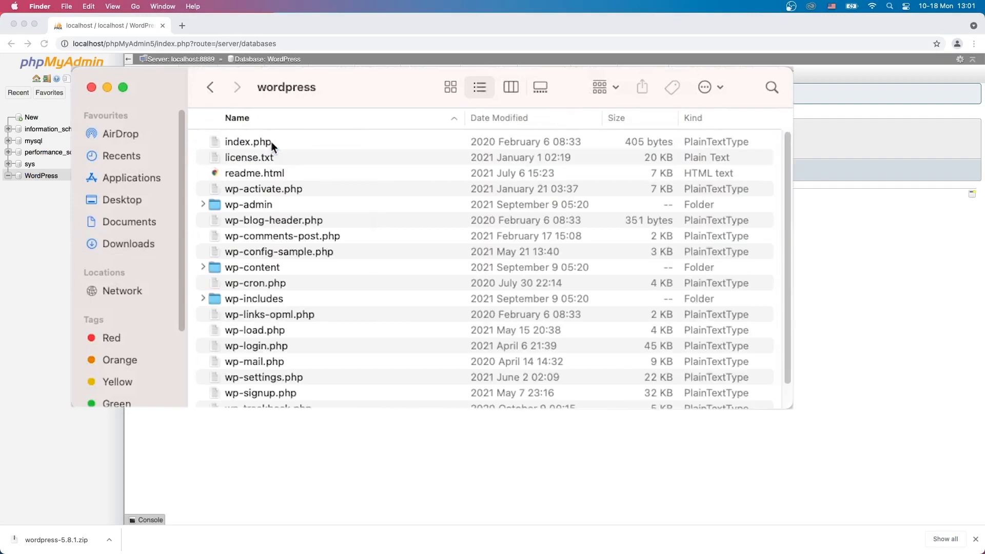
key("super+a")
right_click(271, 146)
left_click(303, 344)
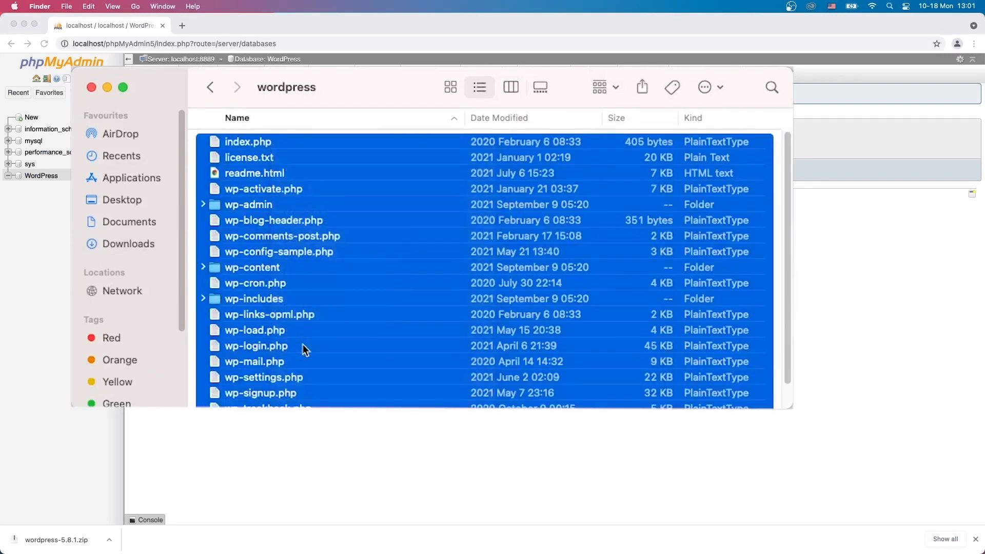
- Paste the copied WordPress files into the htdocs folder of MAMP in Applications, replacing the existing index.php
left_click(140, 178)
left_click(204, 153)
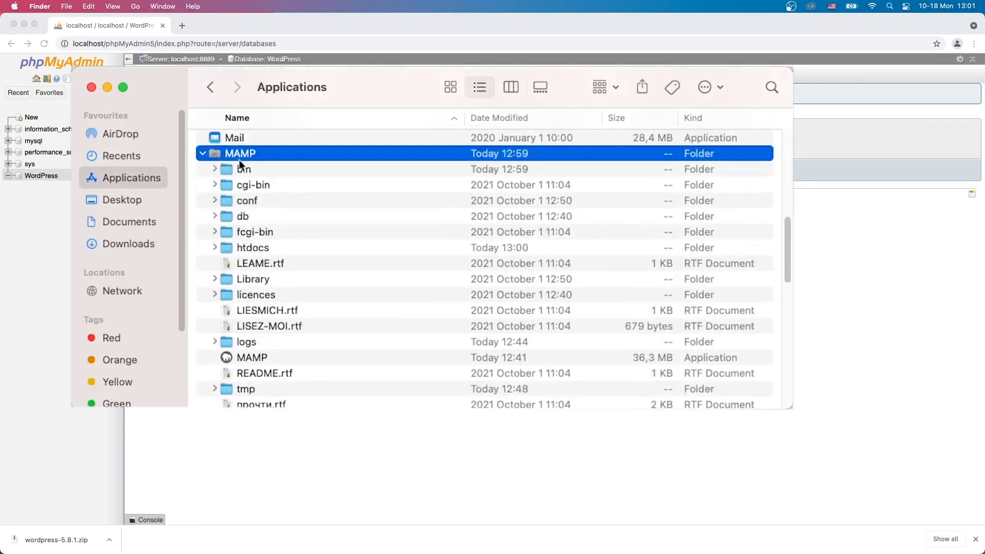
left_click(224, 245)
left_click(215, 247)
double_click(233, 246)
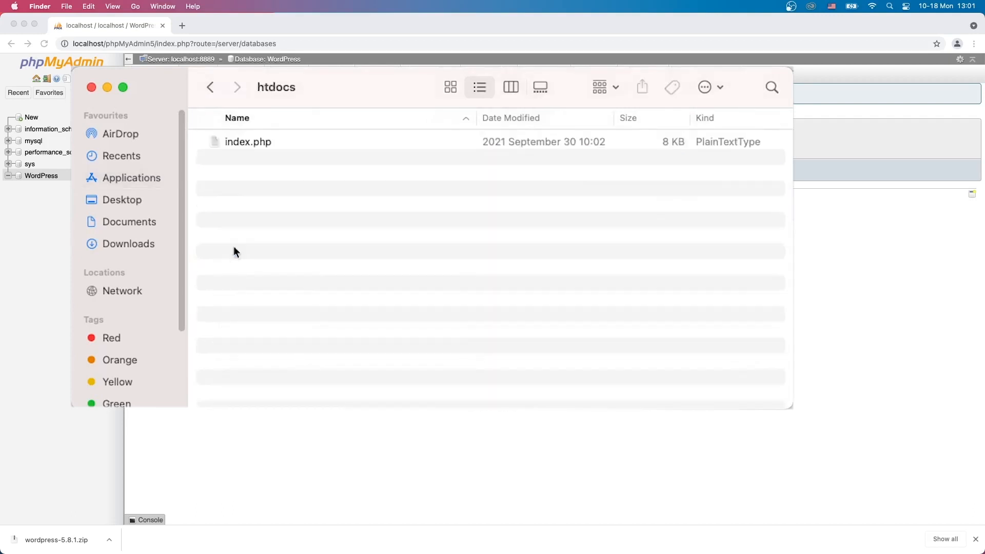
right_click(233, 246)
left_click(263, 272)
key("Return")
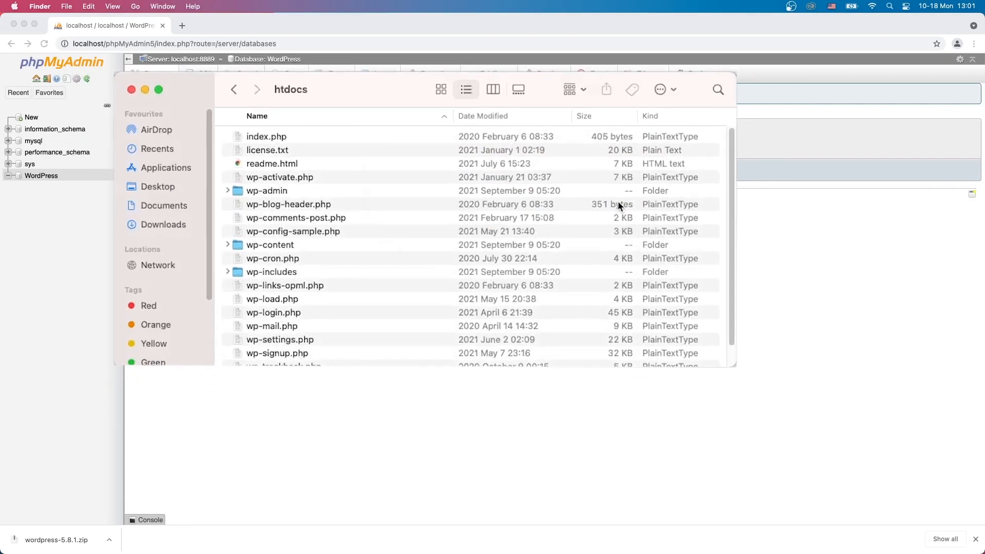
- Load localhost in a new browser tab and continue the WordPress setup in English (United States) to the database connection form
left_click(181, 26)
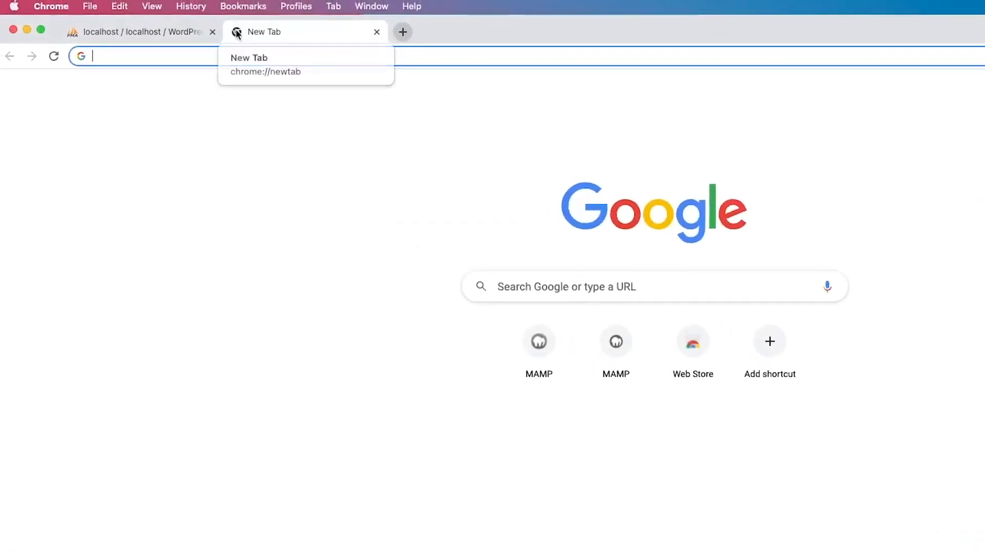
type("local")
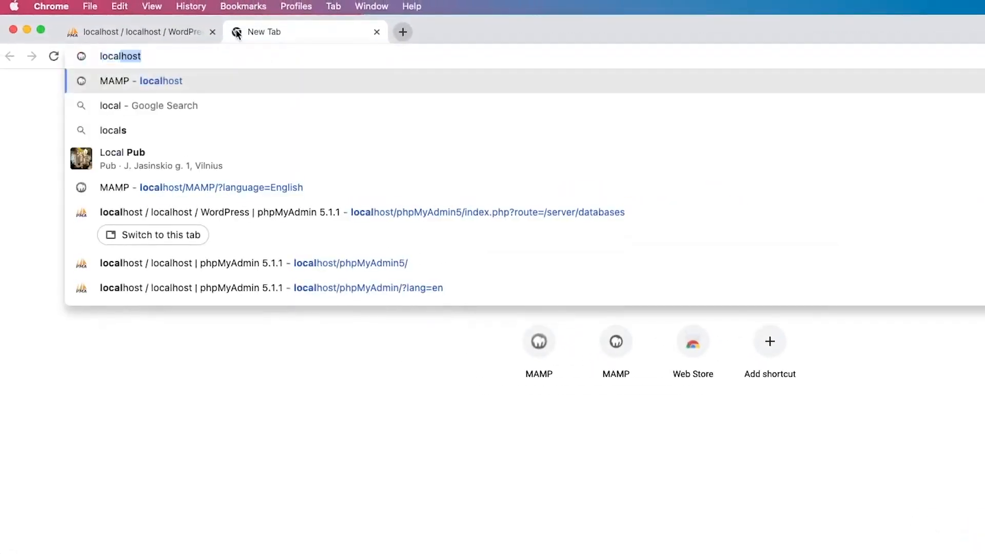
key("Return")
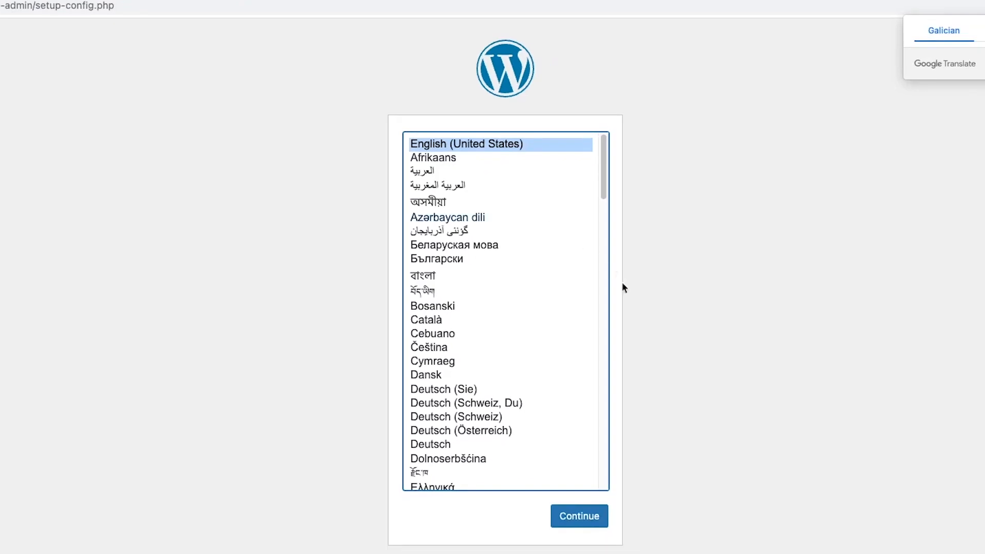
left_click(586, 517)
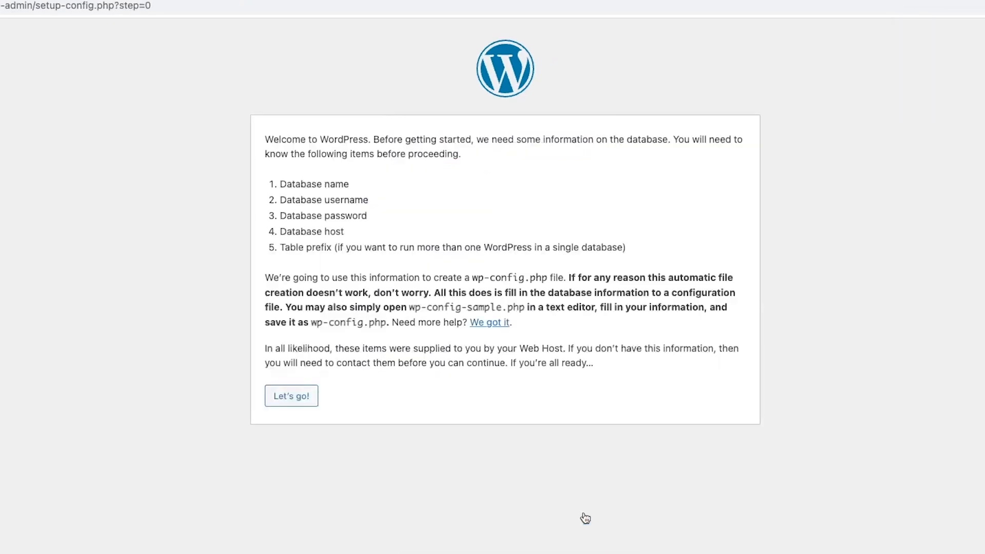
left_click(314, 394)
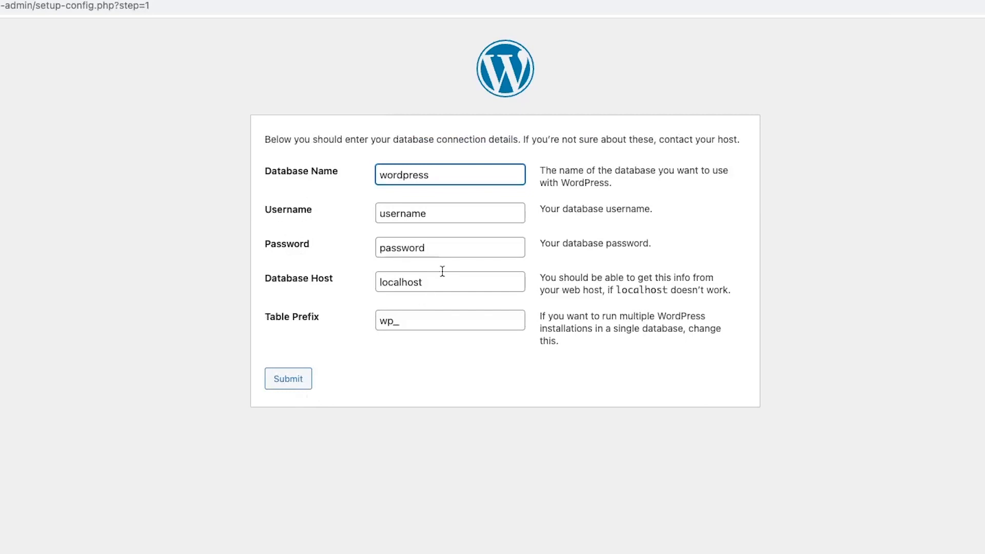
- Submit the database connection details with username root and the database password, and run the installation
left_click(455, 217)
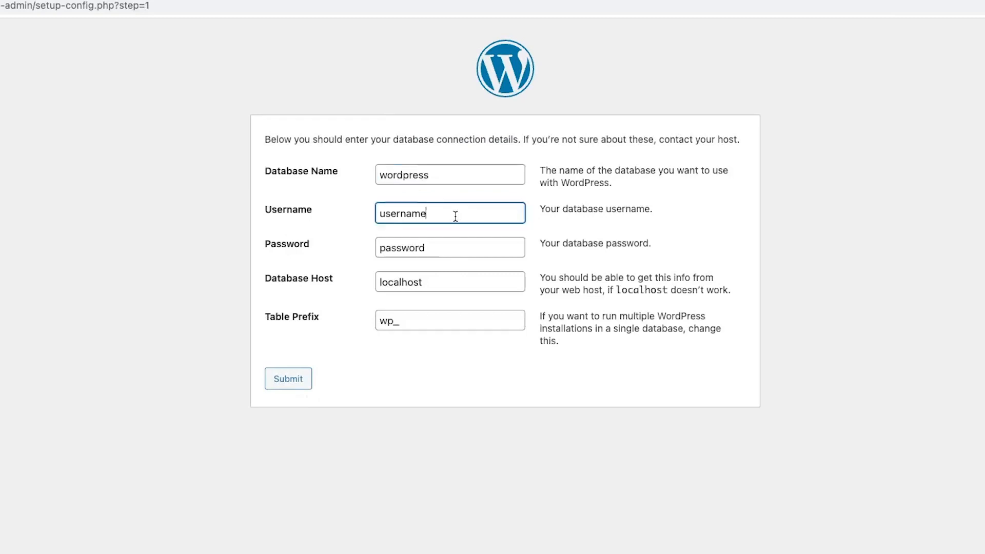
type("root")
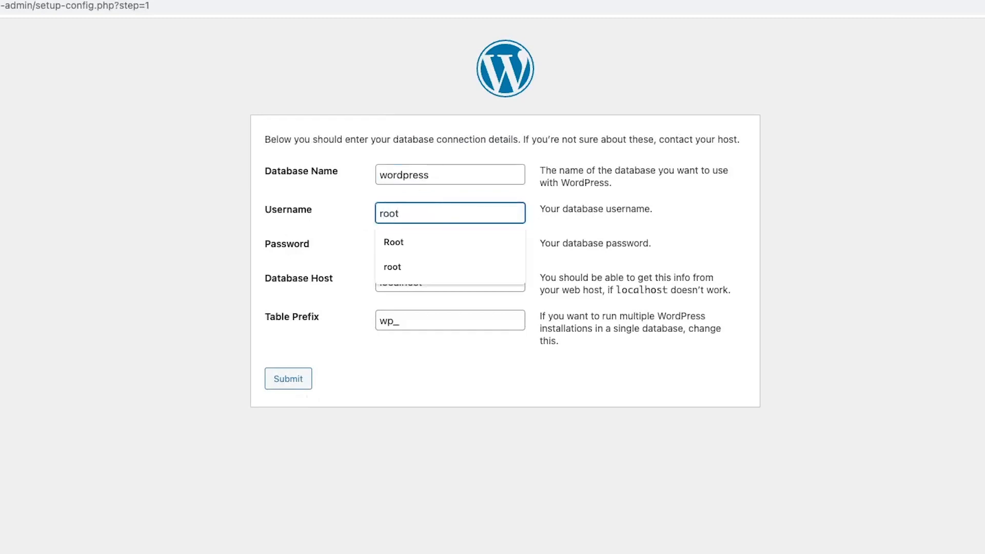
left_click(359, 201)
left_click(445, 249)
left_click_drag(445, 248, 371, 249)
type("root")
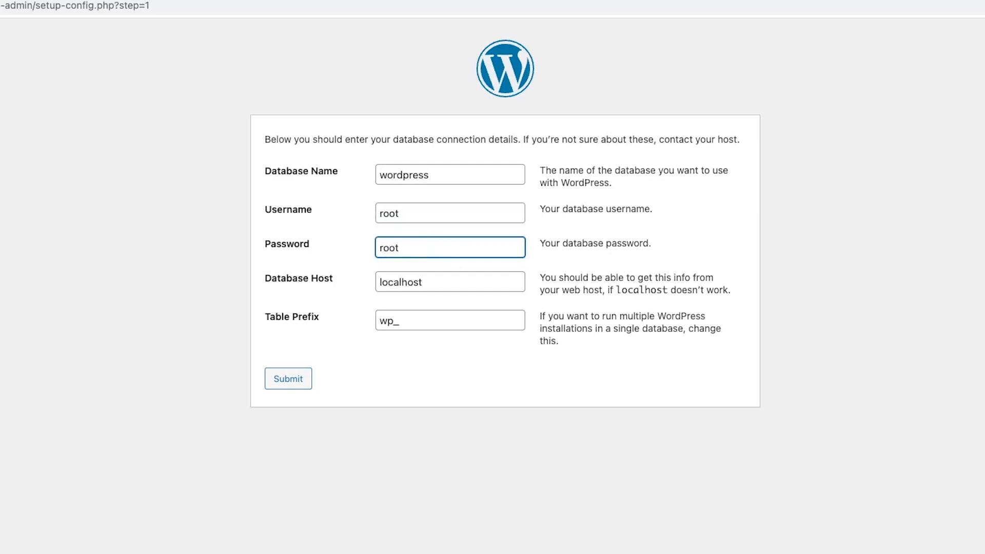
left_click(304, 379)
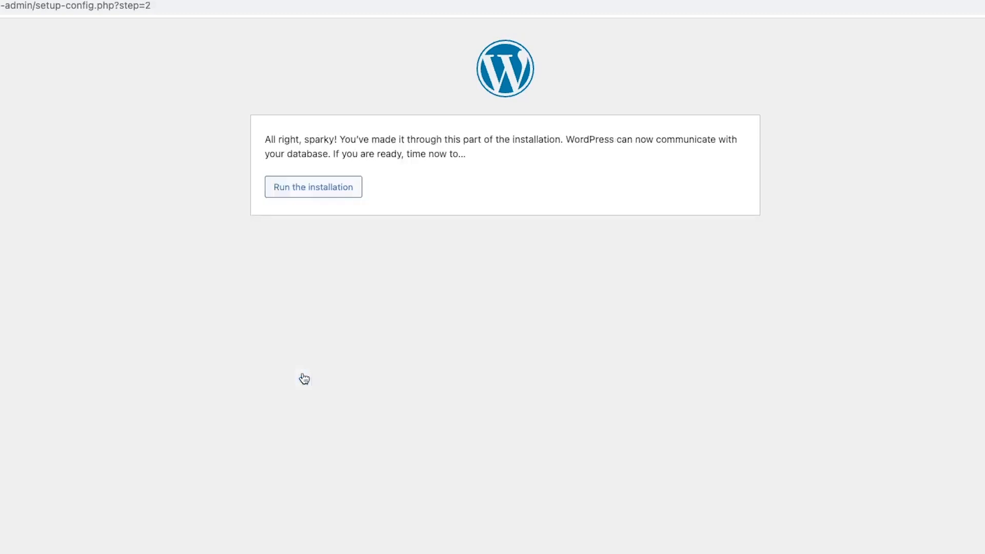
left_click(340, 199)
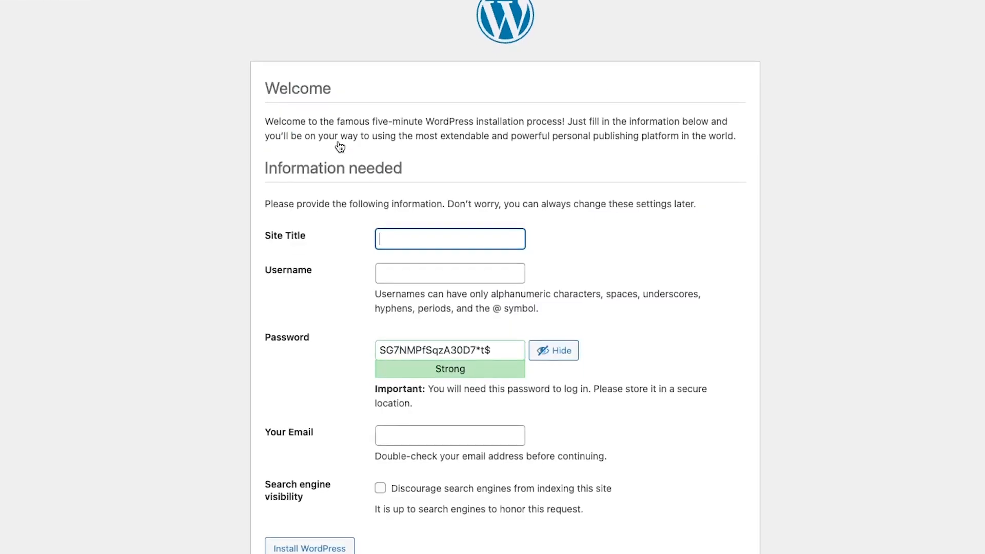